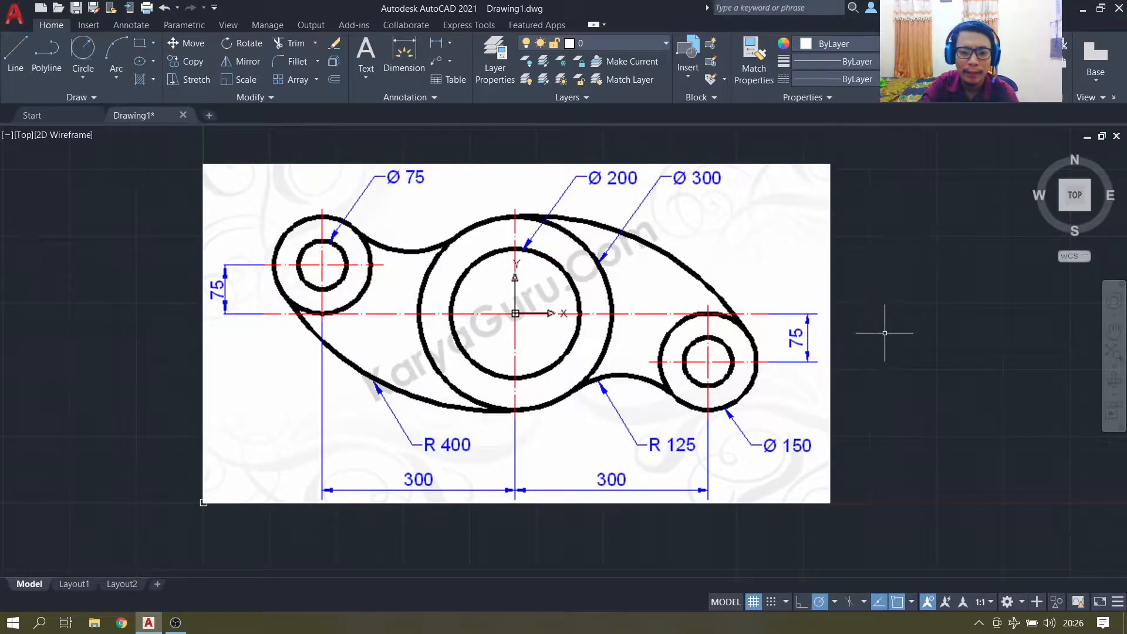
# Step: Set the drawing units' length precision to 0 and accept the units settings
pyautogui.write('u')
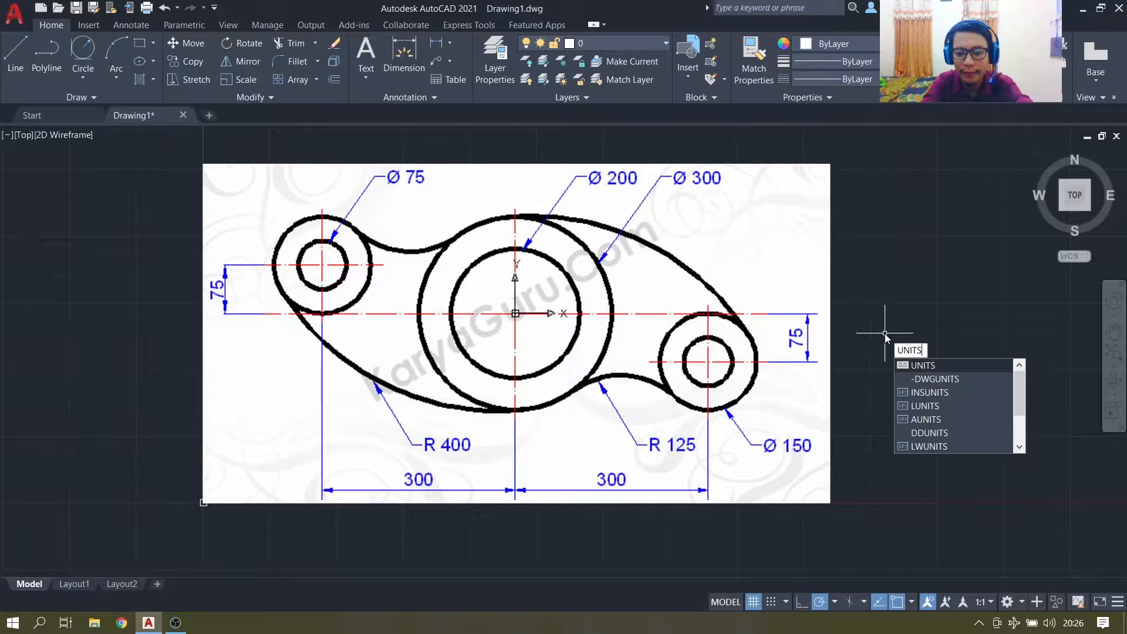
pyautogui.press('Return')
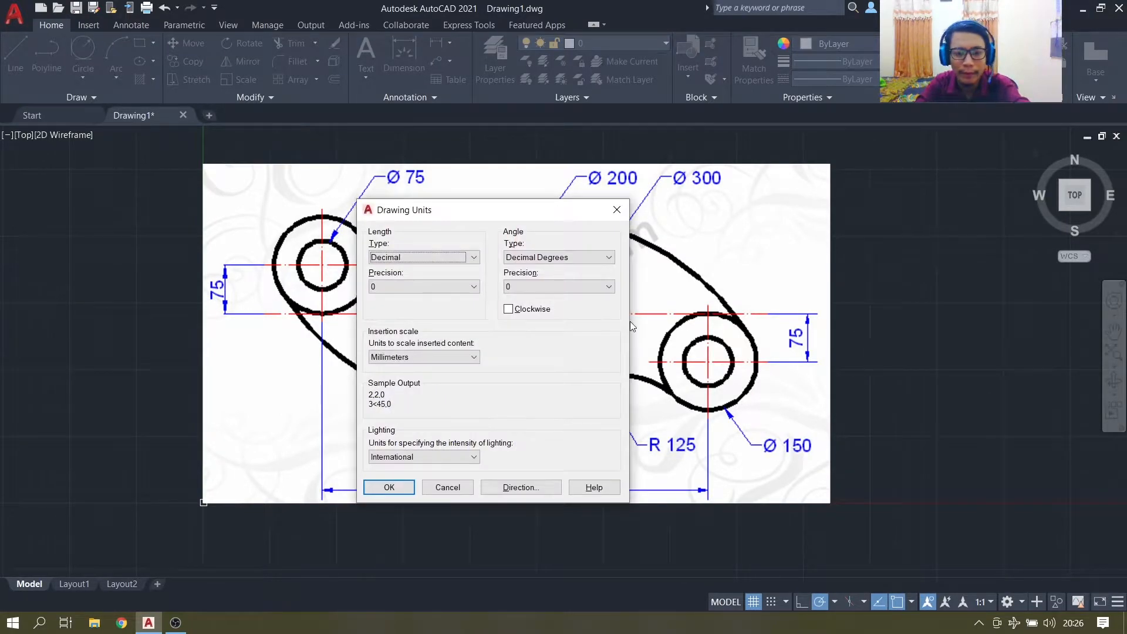
pyautogui.click(385, 287)
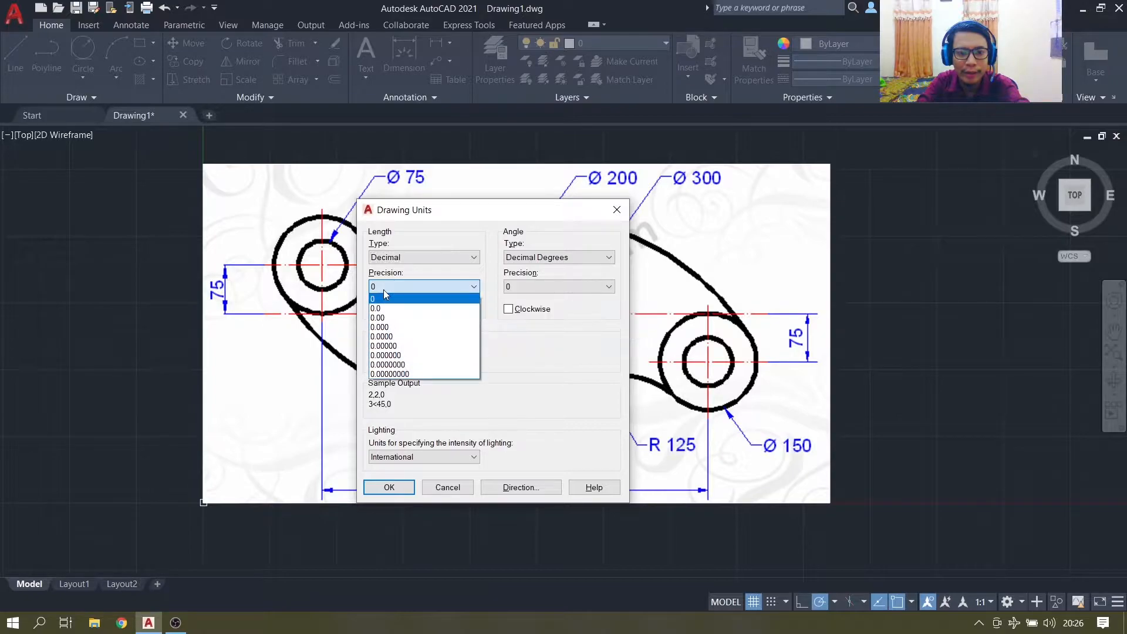
pyautogui.click(381, 300)
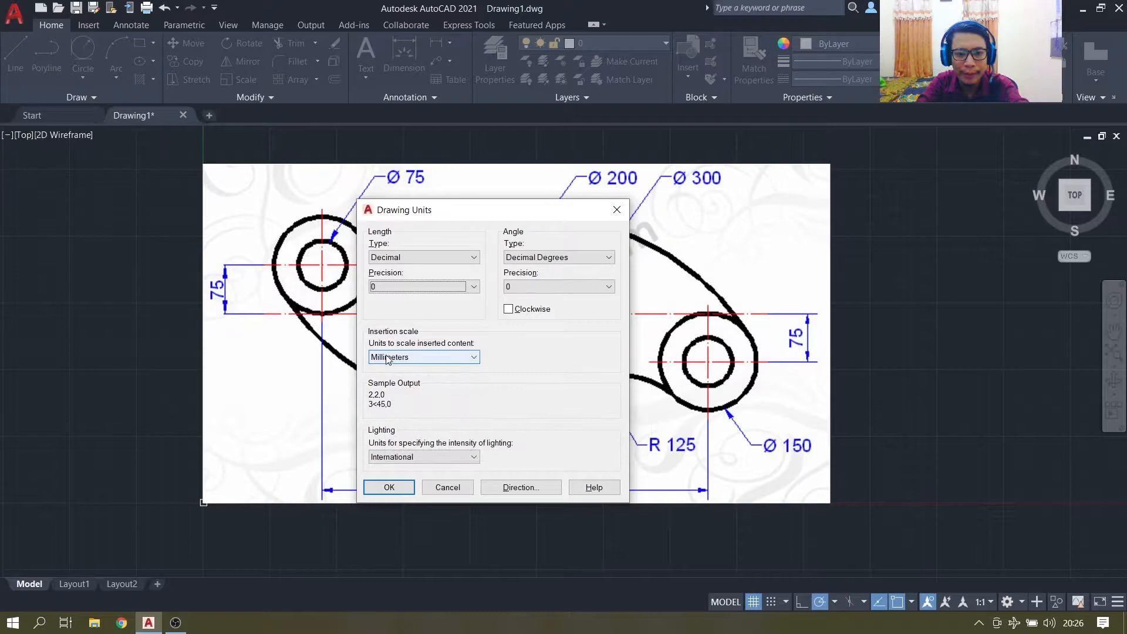
pyautogui.click(387, 489)
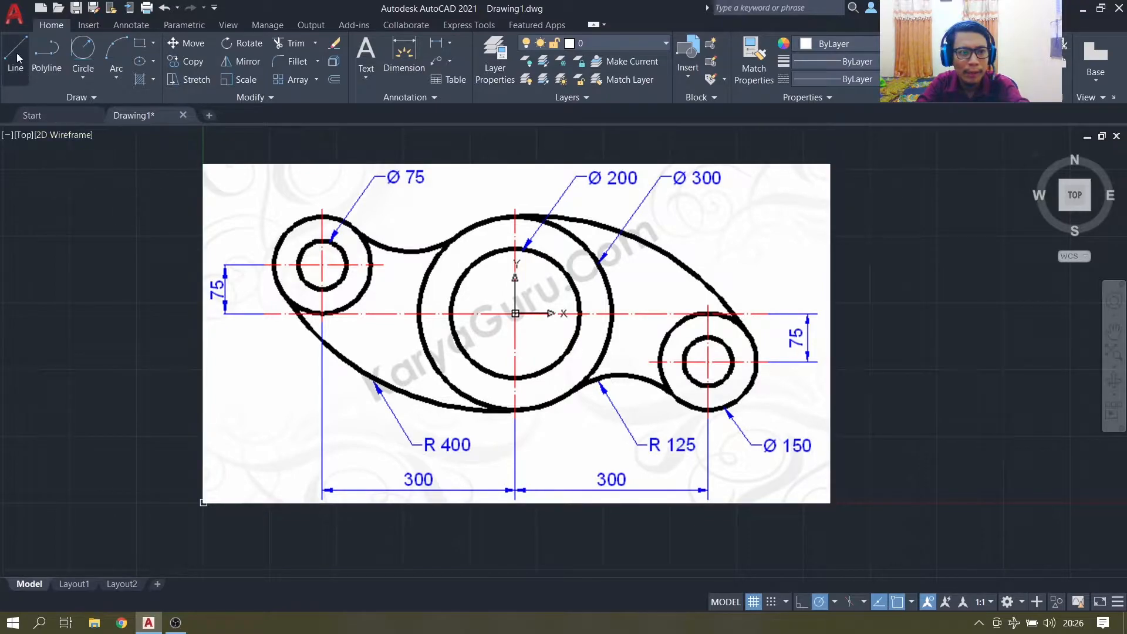
# Step: Draw a 600 mm horizontal line in the empty space to the right of the reference image
pyautogui.moveTo(811, 348); pyautogui.dragTo(788, 357, button='middle')
pyautogui.scroll(5, 745, 370)
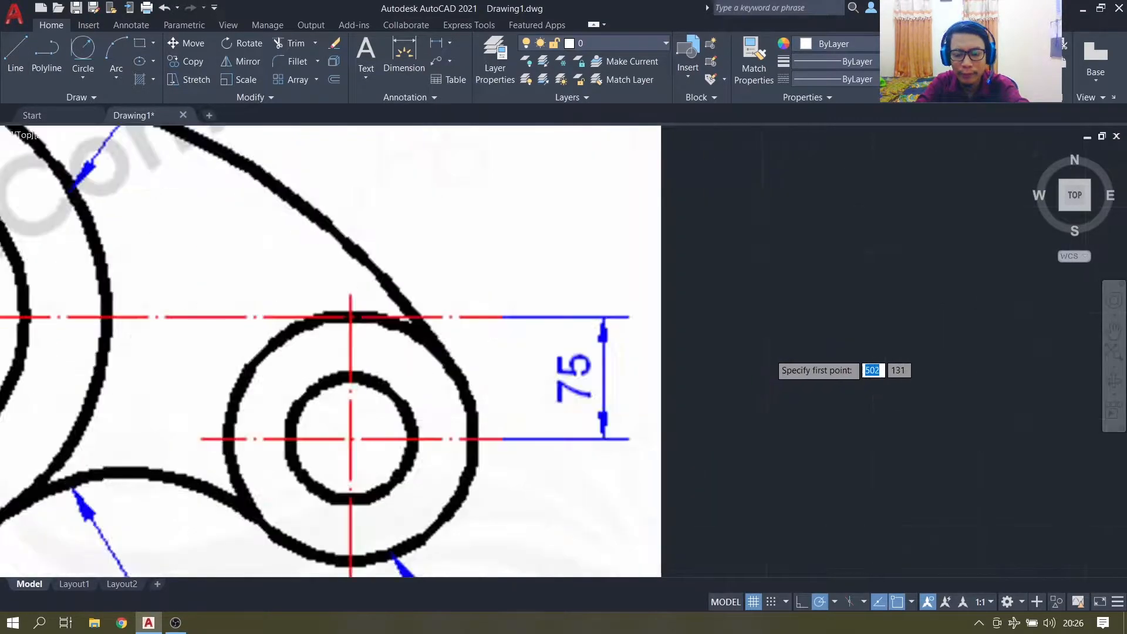
pyautogui.scroll(-5, 757, 329)
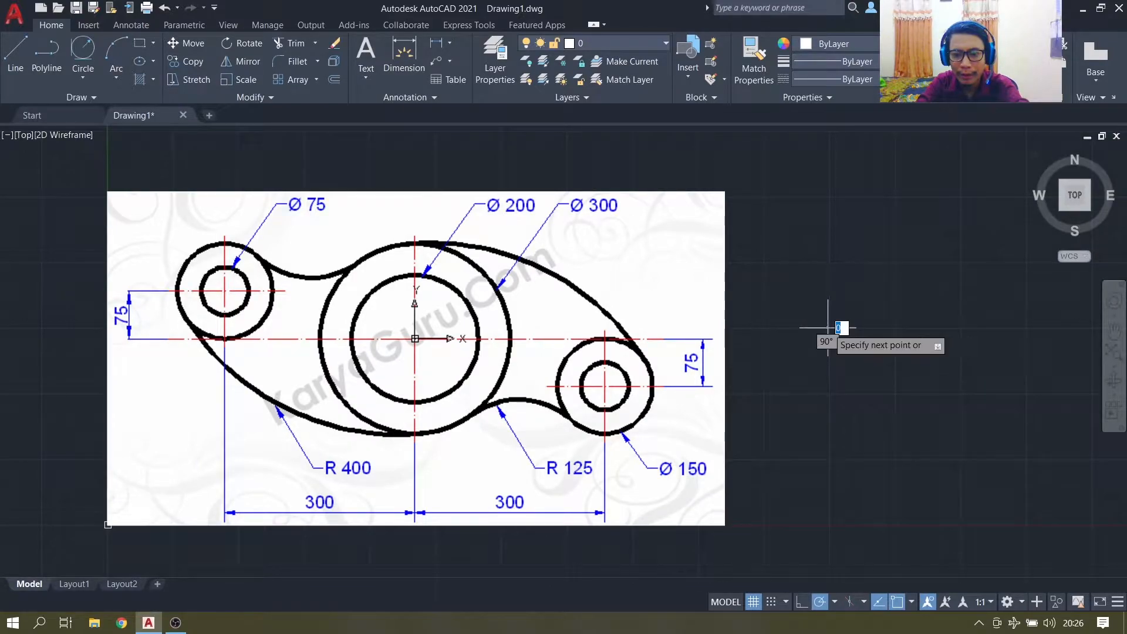
pyautogui.click(827, 327)
pyautogui.write('600')
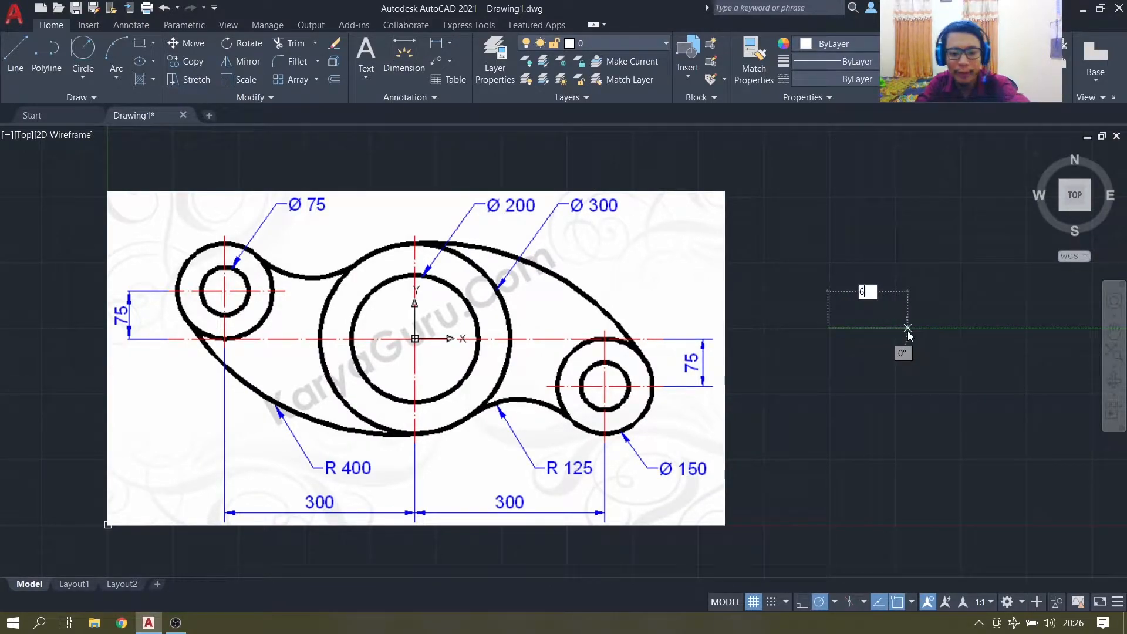
pyautogui.press('Return')
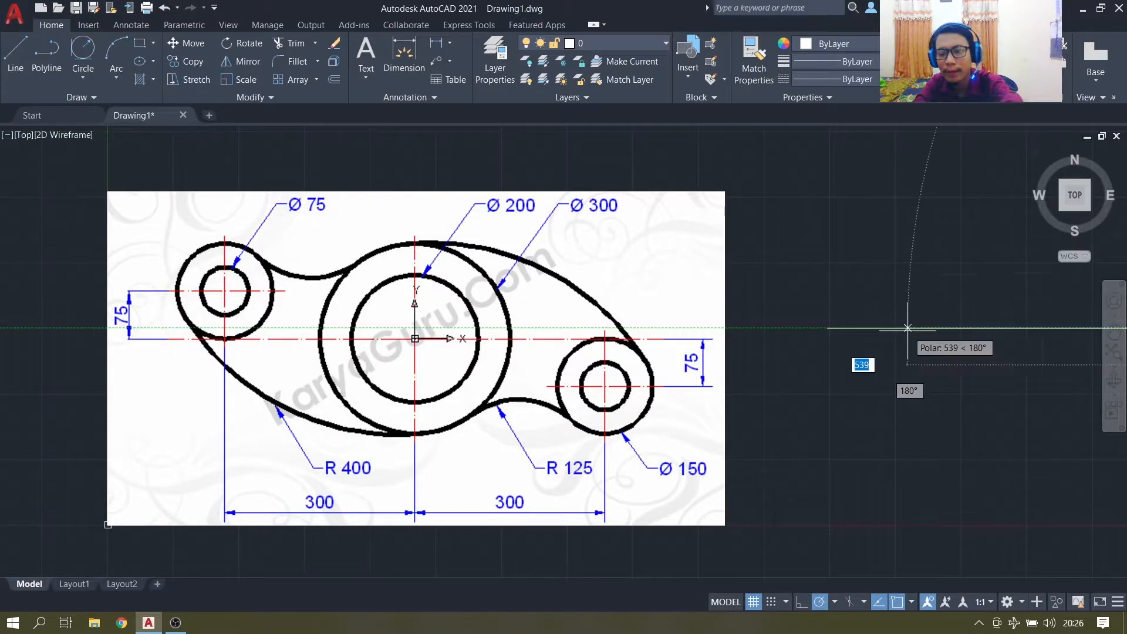
pyautogui.press('Escape')
# Step: Choose the Center, Diameter circle method and check which object snaps are enabled
pyautogui.scroll(2, 909, 323)
pyautogui.scroll(-8, 909, 324)
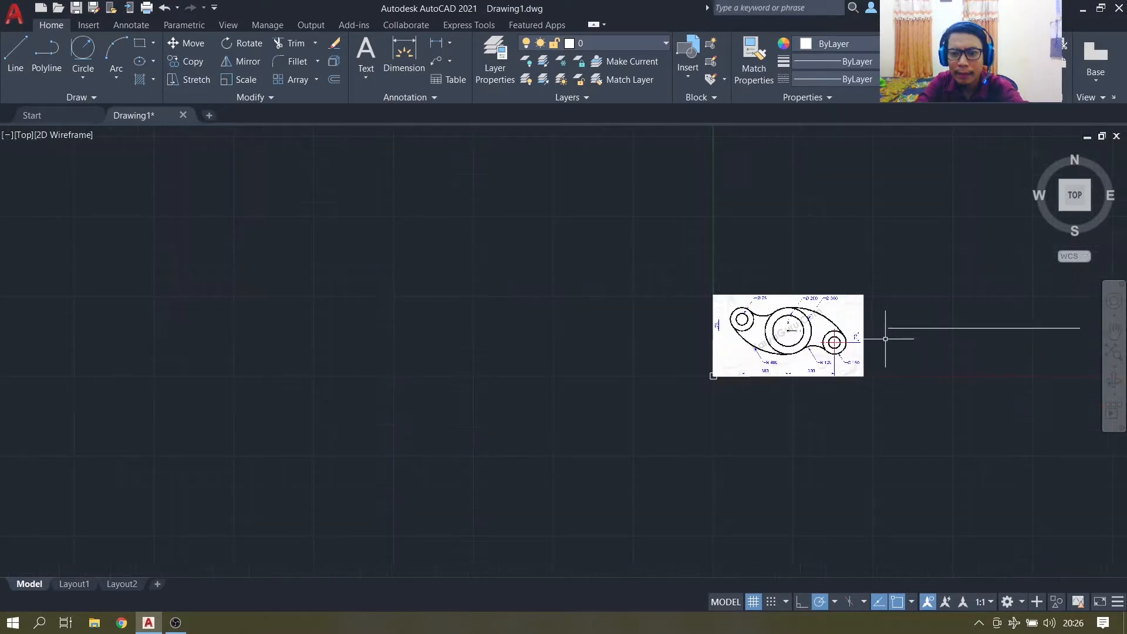
pyautogui.scroll(4, 886, 339)
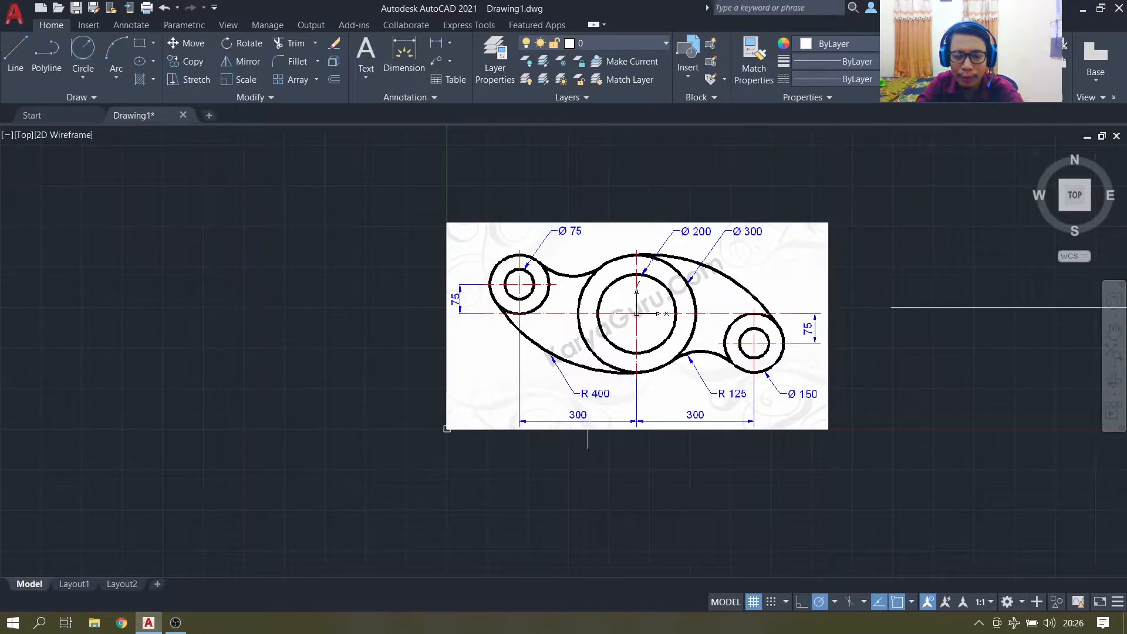
pyautogui.moveTo(883, 423); pyautogui.dragTo(680, 466, button='middle')
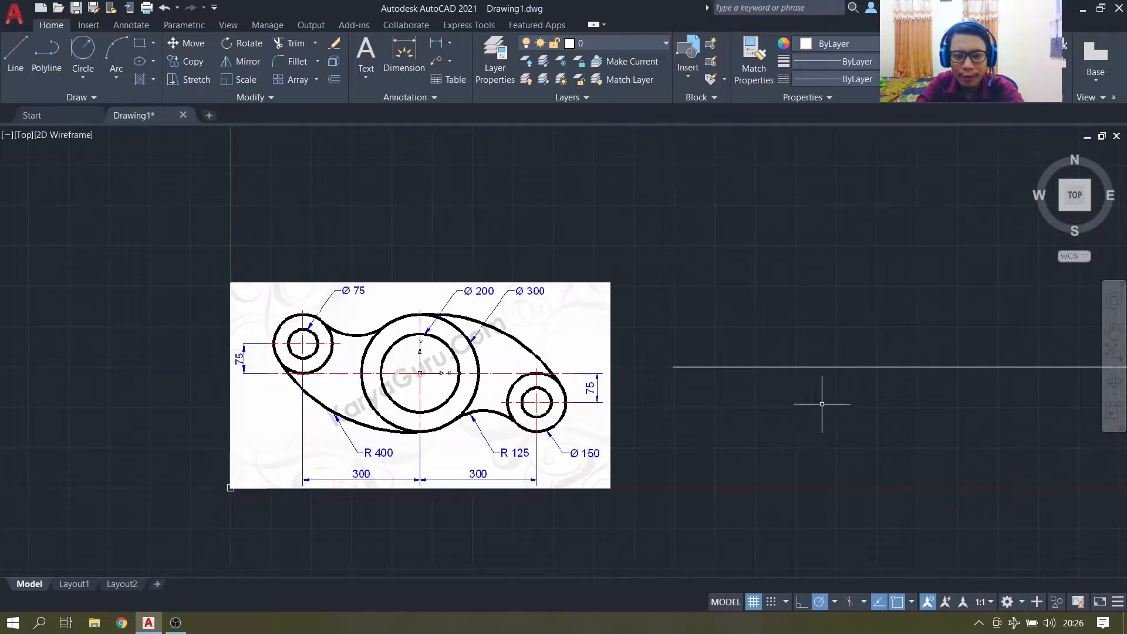
pyautogui.moveTo(826, 398); pyautogui.dragTo(697, 403, button='middle')
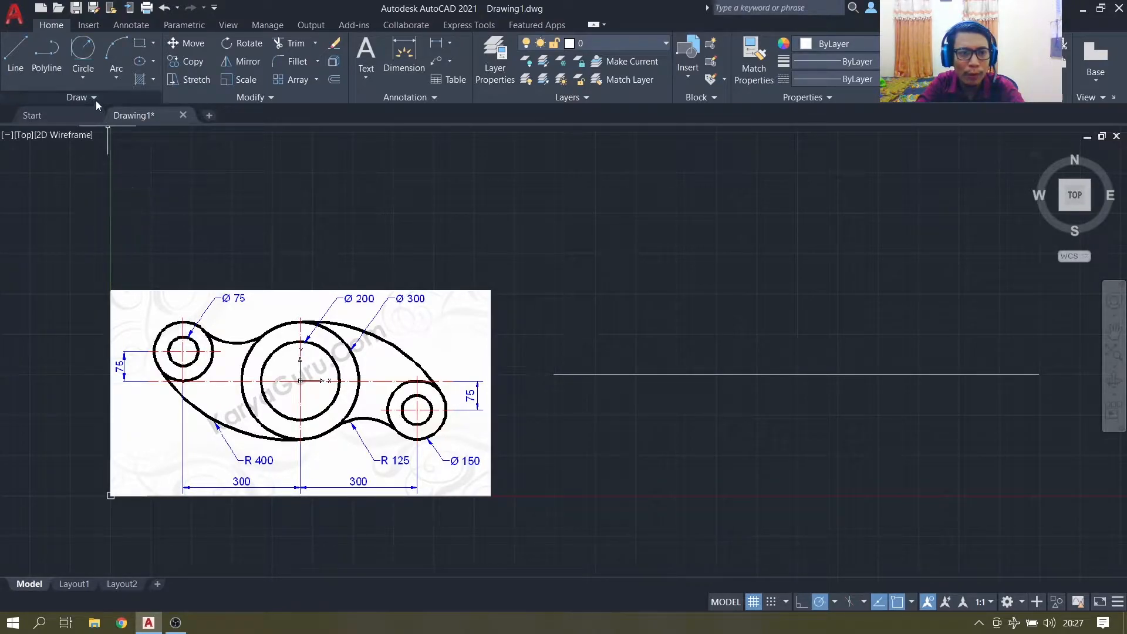
pyautogui.click(90, 76)
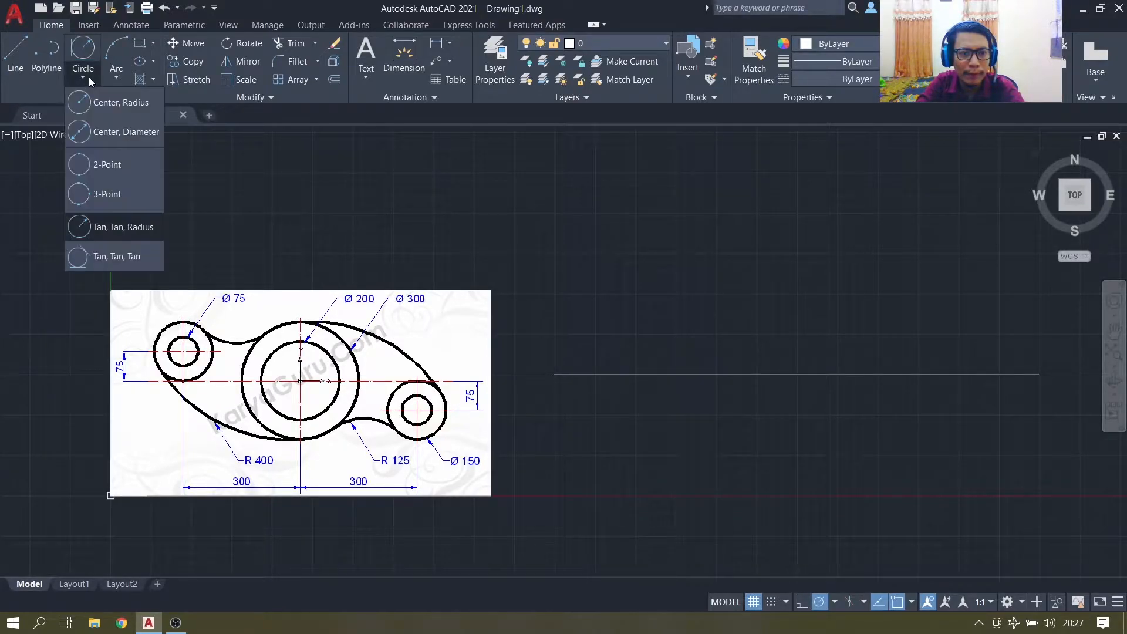
pyautogui.click(110, 131)
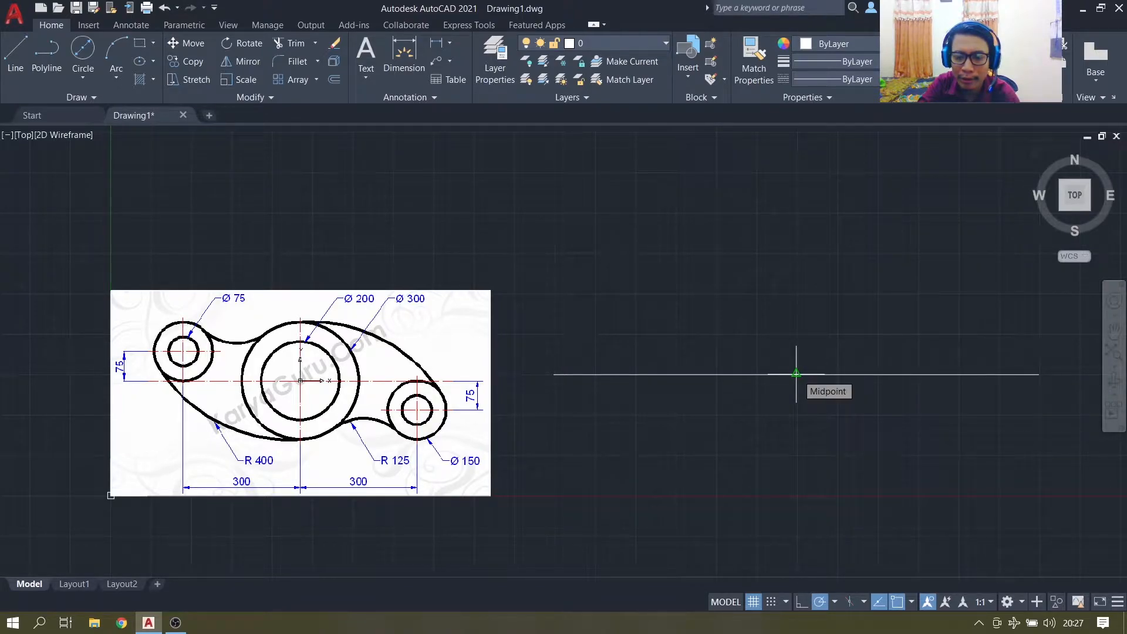
pyautogui.click(912, 602)
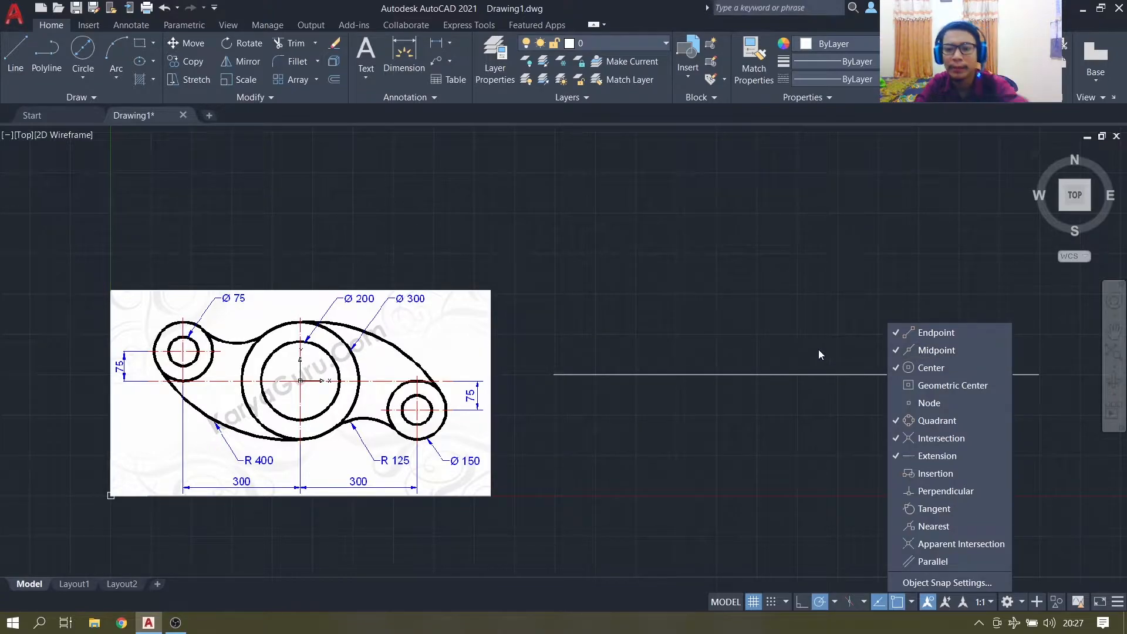
pyautogui.click(82, 55)
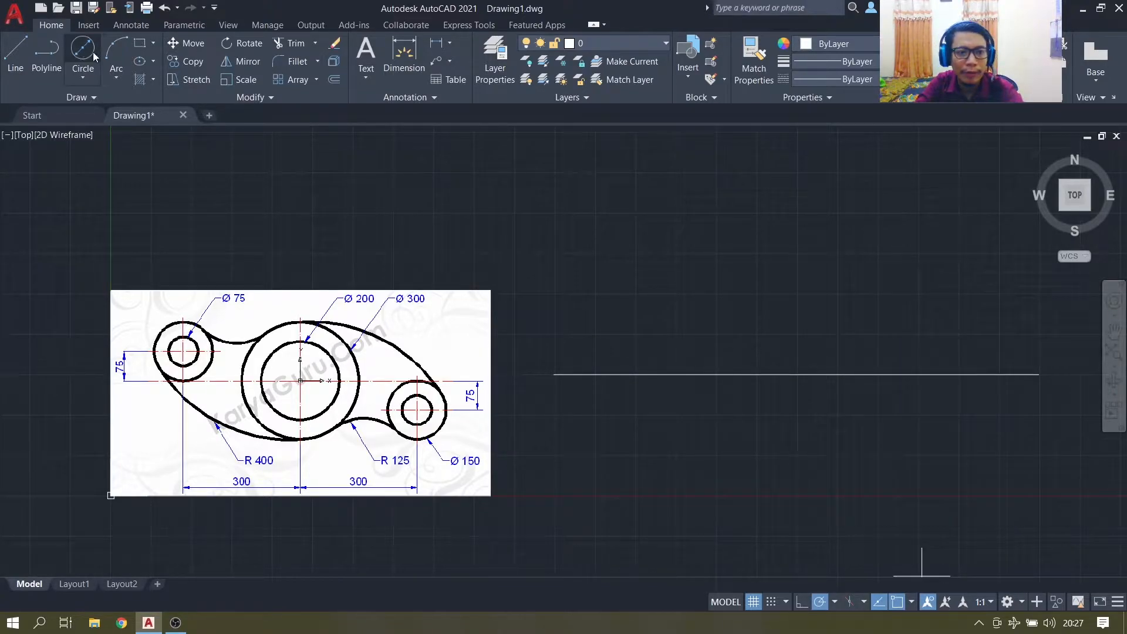
pyautogui.click(796, 374)
pyautogui.write('d')
pyautogui.press('Return')
pyautogui.press('Escape')
# Step: Draw a circle of diameter 200 mm centred on the midpoint of the horizontal line
pyautogui.click(94, 57)
pyautogui.click(797, 374)
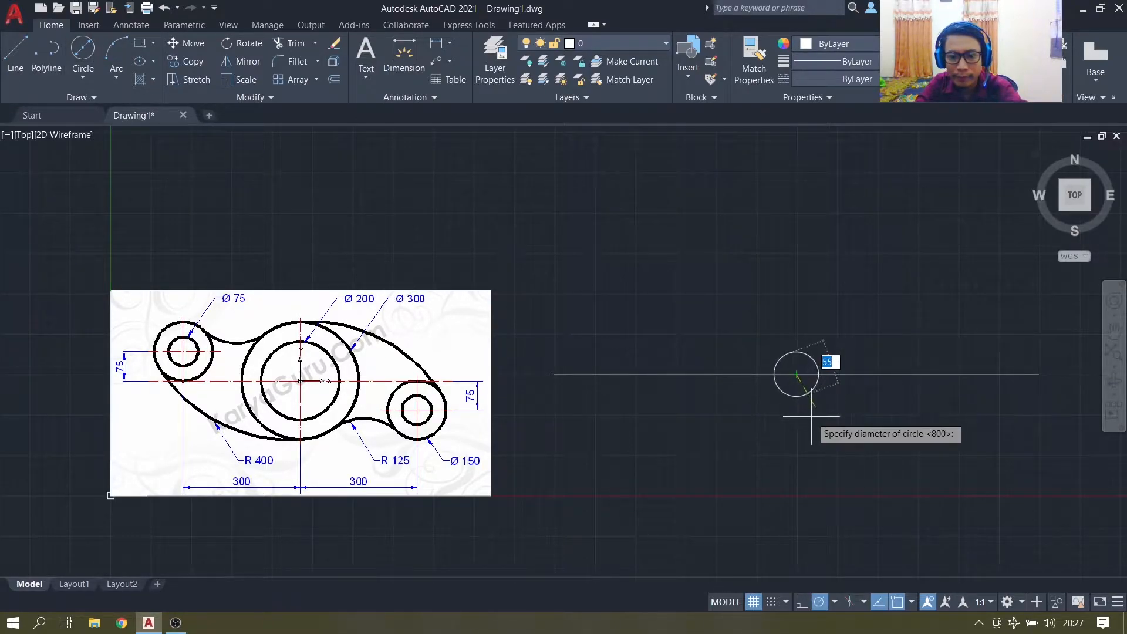
pyautogui.write('20')
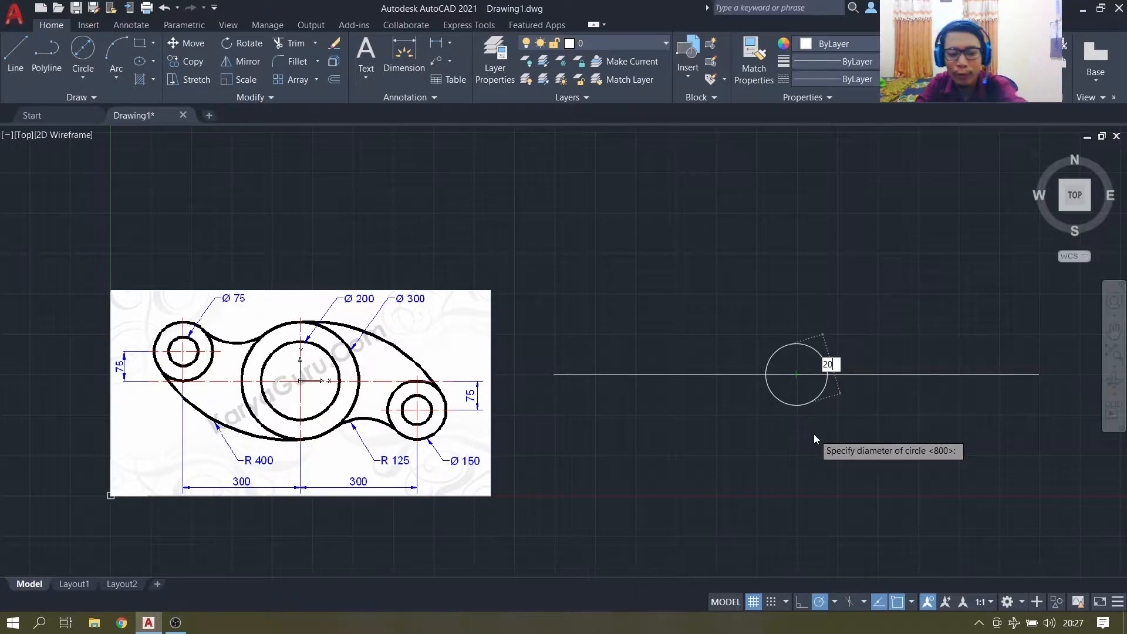
pyautogui.write('0')
pyautogui.press('Return')
# Step: Draw a concentric circle of diameter 300 mm around the 200 mm circle at the line's midpoint
pyautogui.click(82, 51)
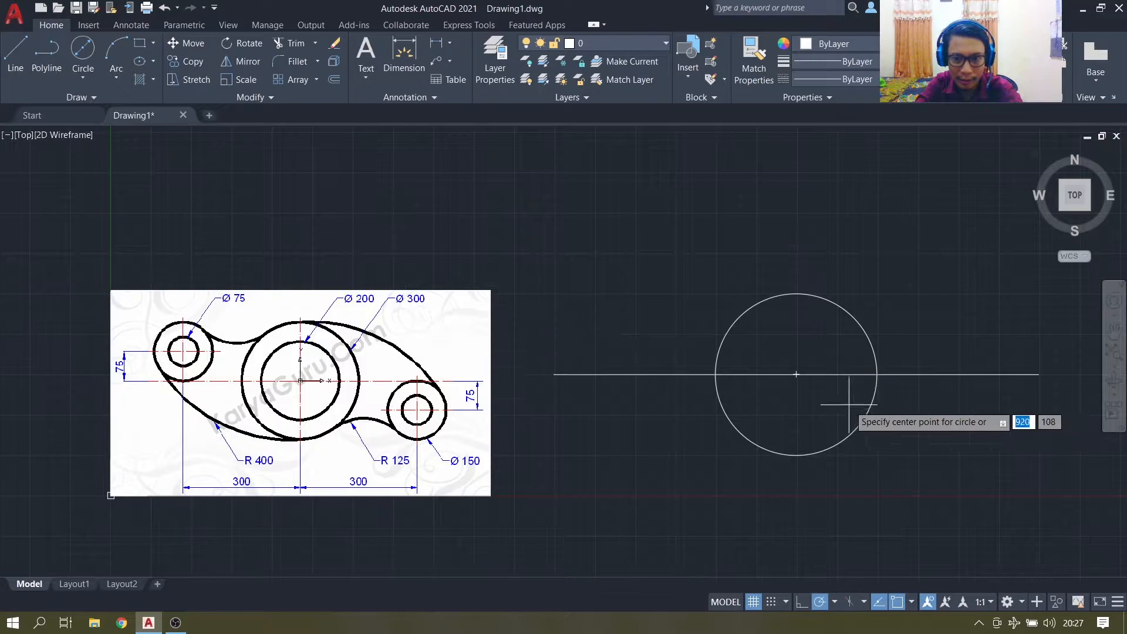
pyautogui.click(796, 375)
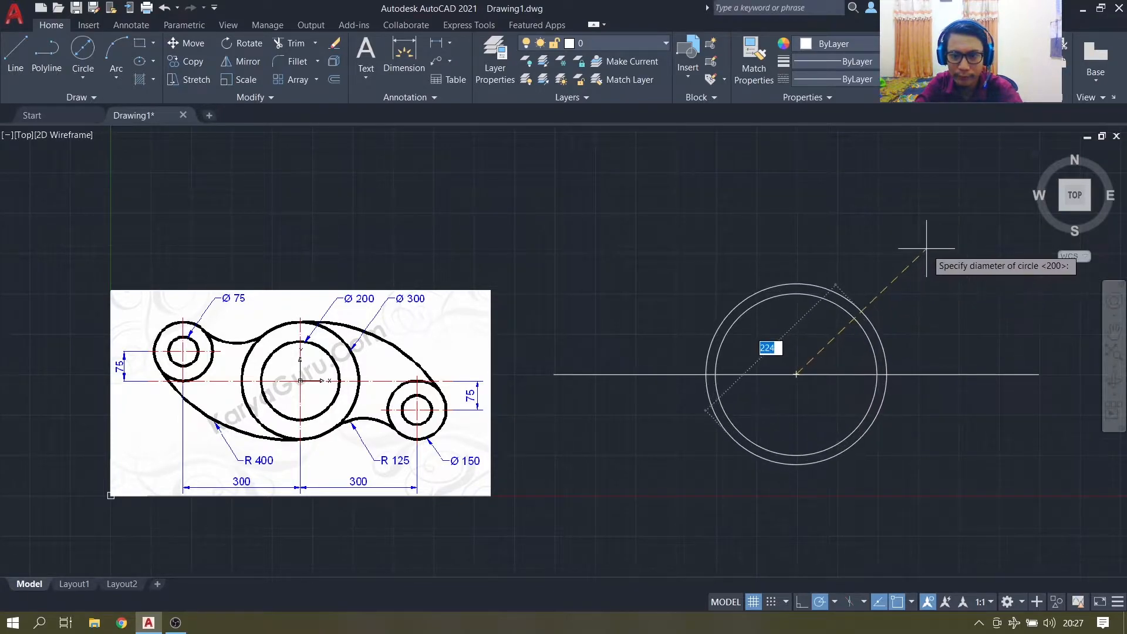
pyautogui.write('300')
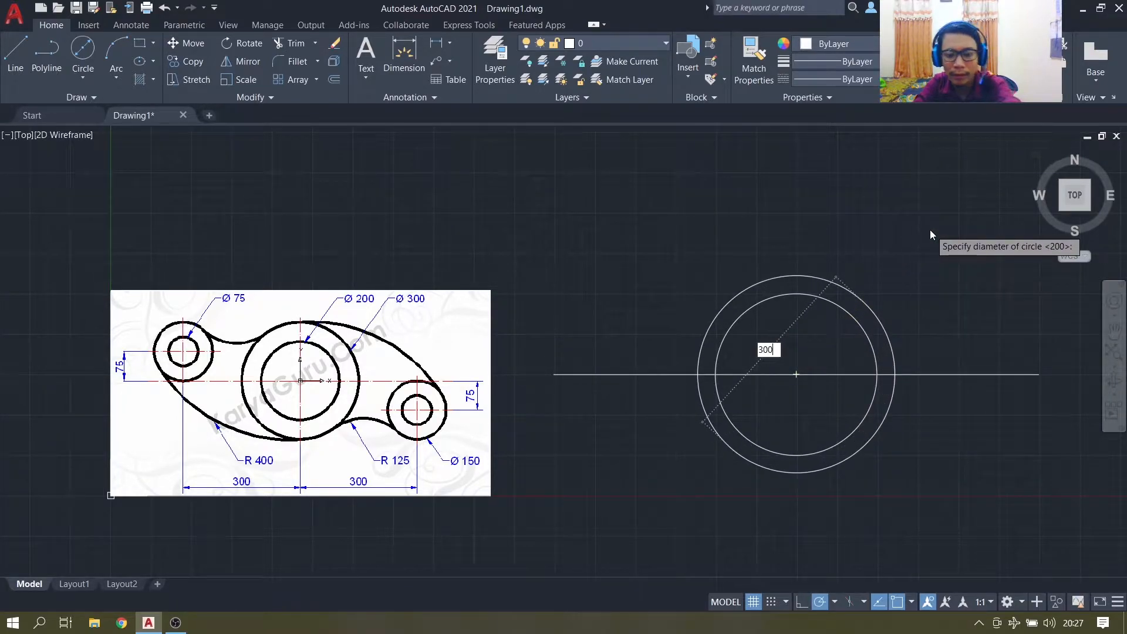
pyautogui.press('Return')
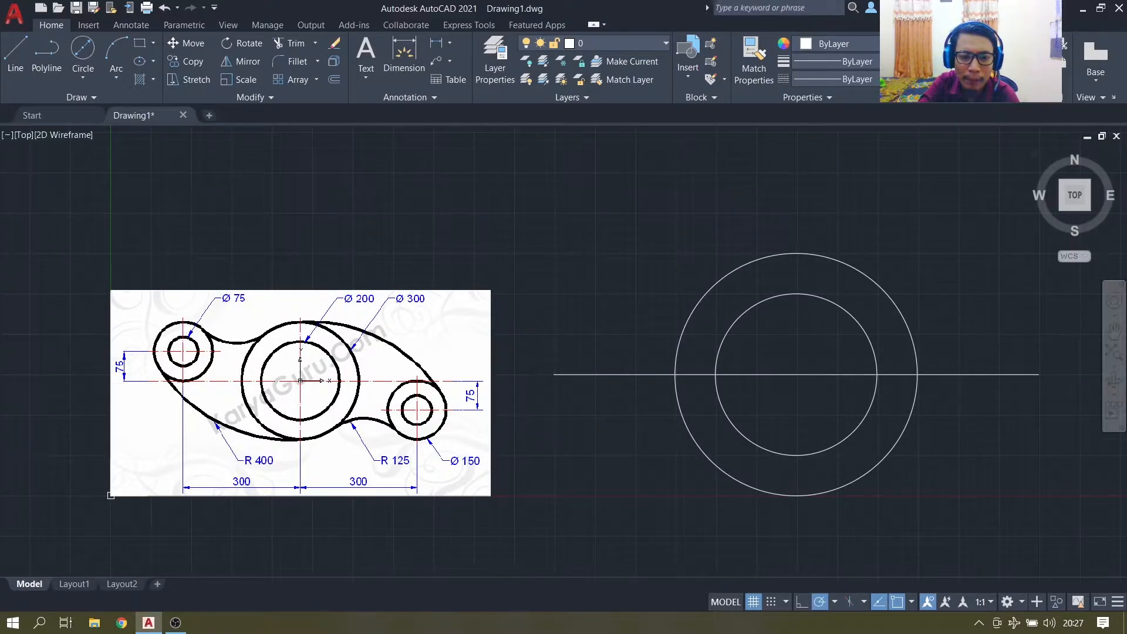
# Step: Draw a 75 mm vertical line straight down from the right end of the horizontal line
pyautogui.click(15, 54)
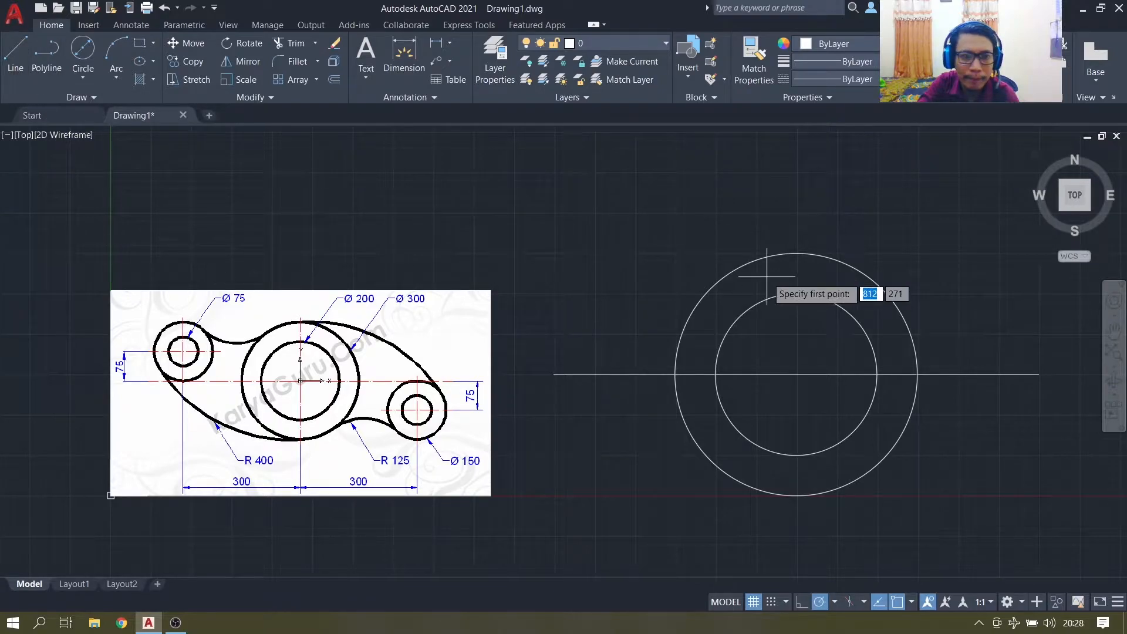
pyautogui.click(1039, 374)
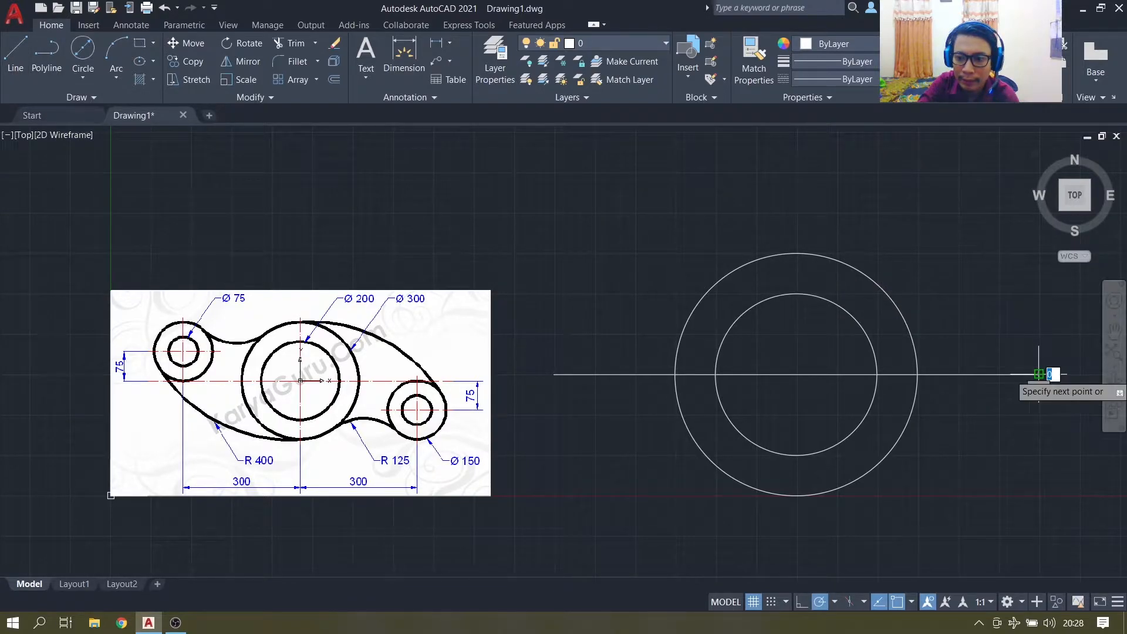
pyautogui.write('75')
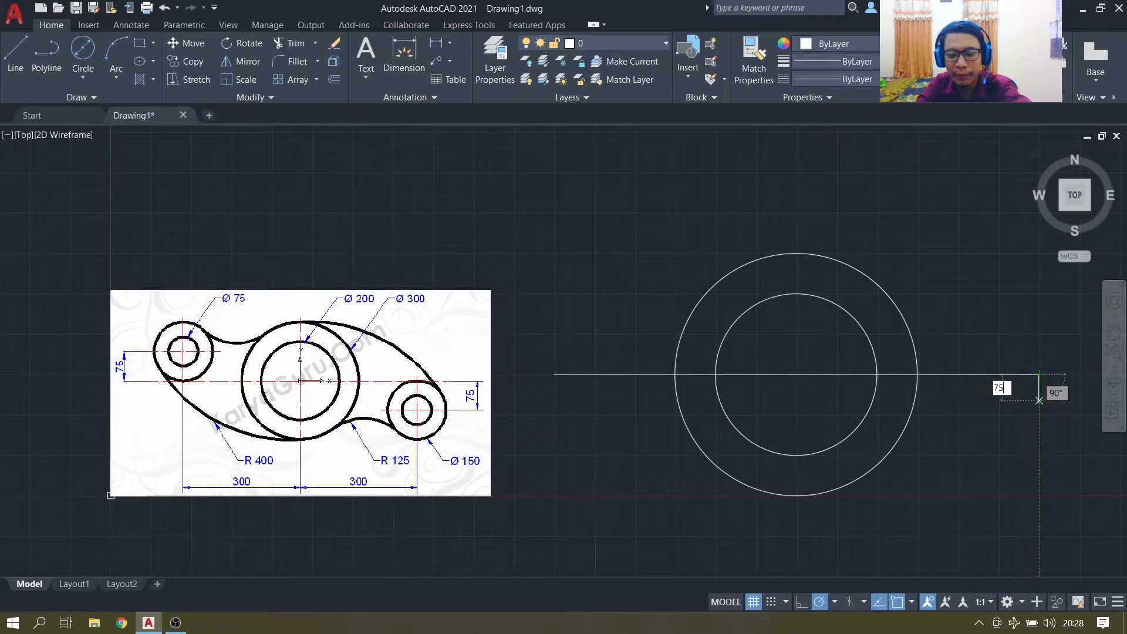
pyautogui.press('Return')
pyautogui.press('Return')
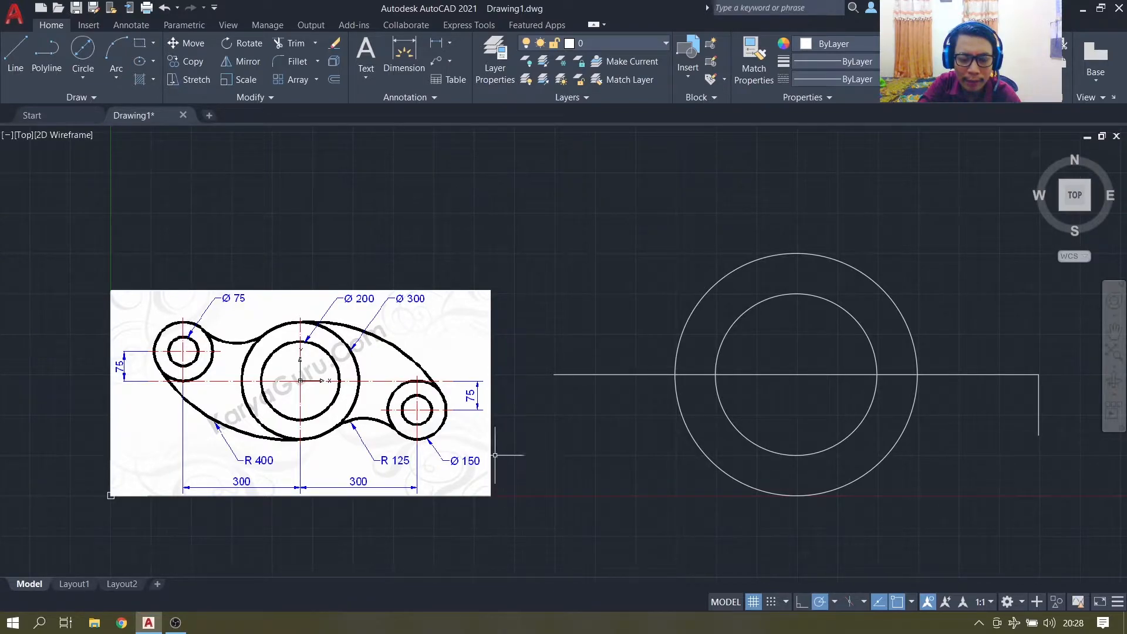
# Step: Draw a circle of diameter 75 mm centred on the lower end of the short vertical line
pyautogui.click(83, 50)
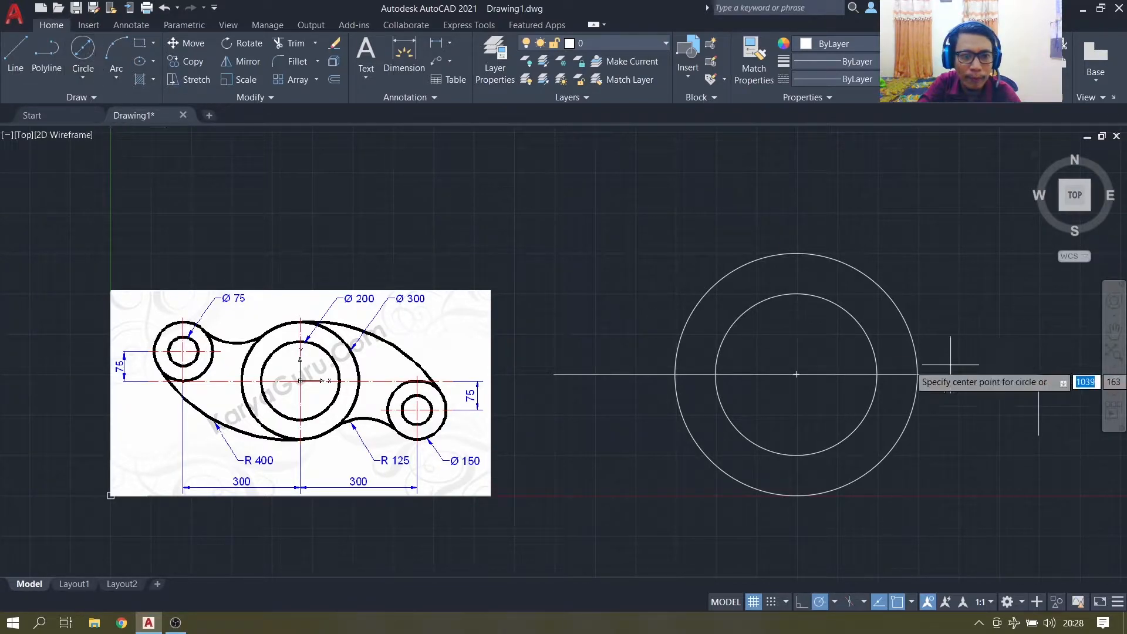
pyautogui.click(1038, 433)
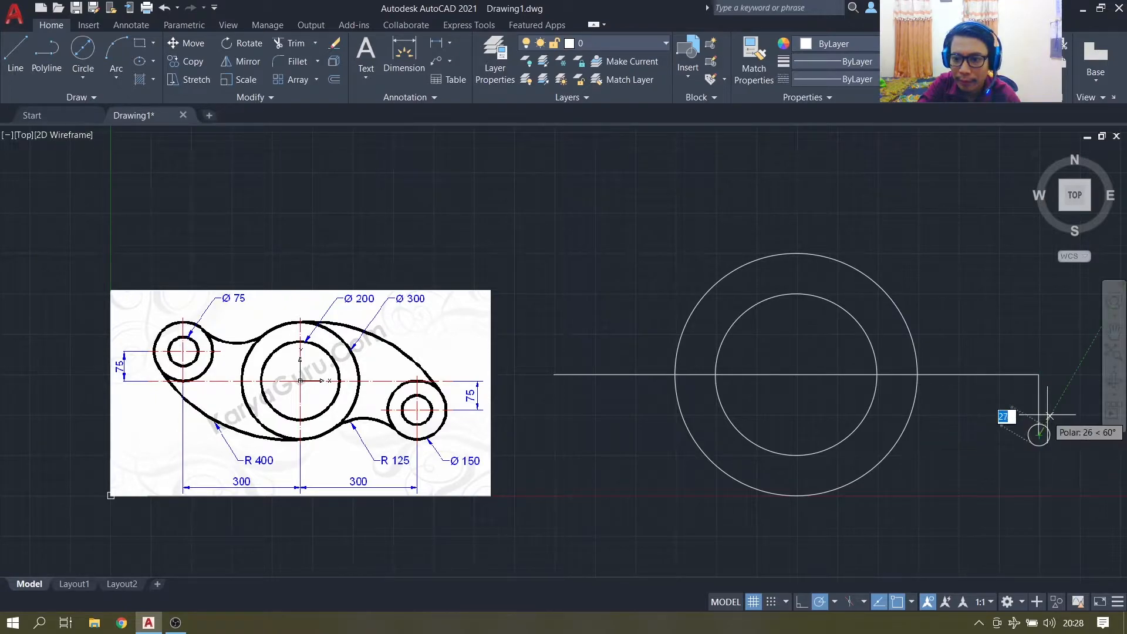
pyautogui.write('37.5')
pyautogui.press('Return')
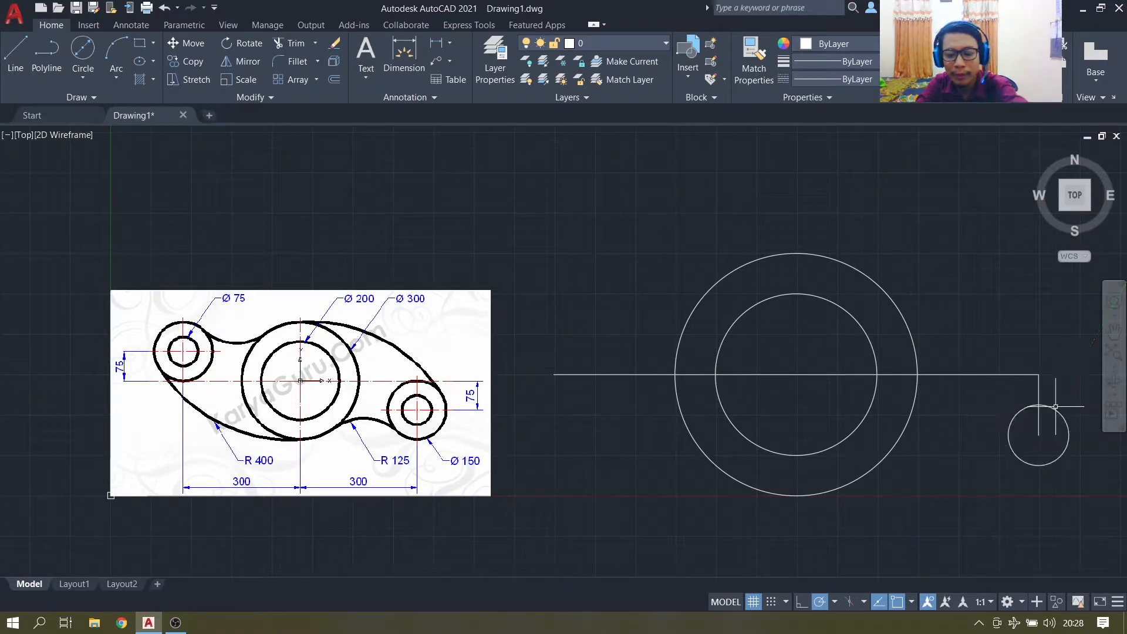
# Step: Draw a concentric circle of diameter 150 mm around the 75 mm circle at the vertical line's lower end
pyautogui.click(83, 49)
pyautogui.click(1039, 434)
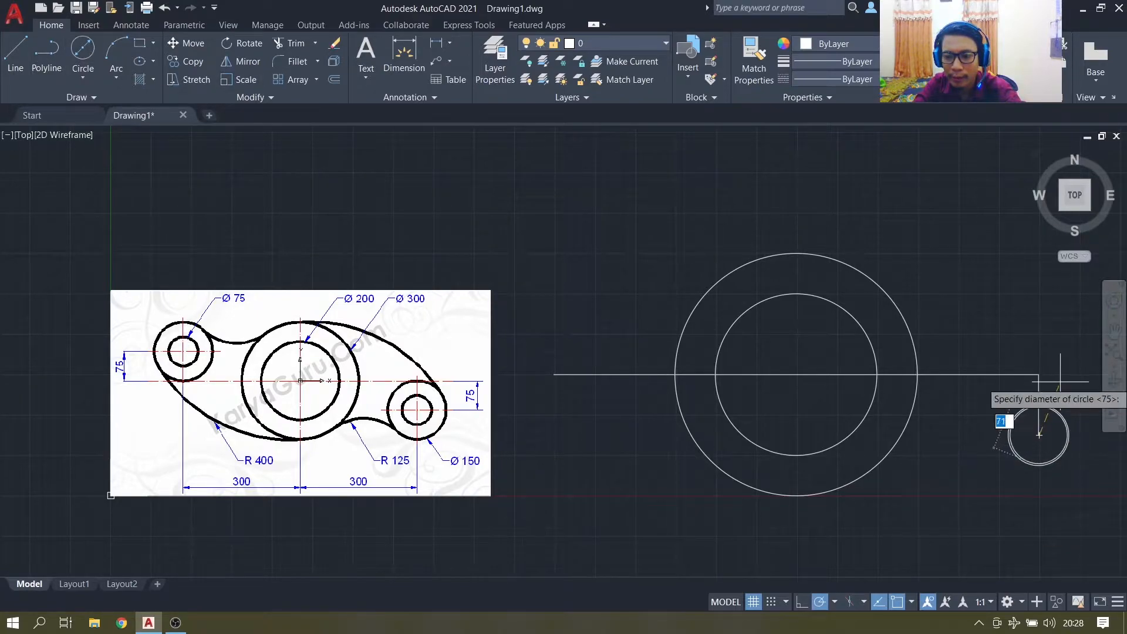
pyautogui.write('d')
pyautogui.press('Return')
pyautogui.write('150')
pyautogui.press('Return')
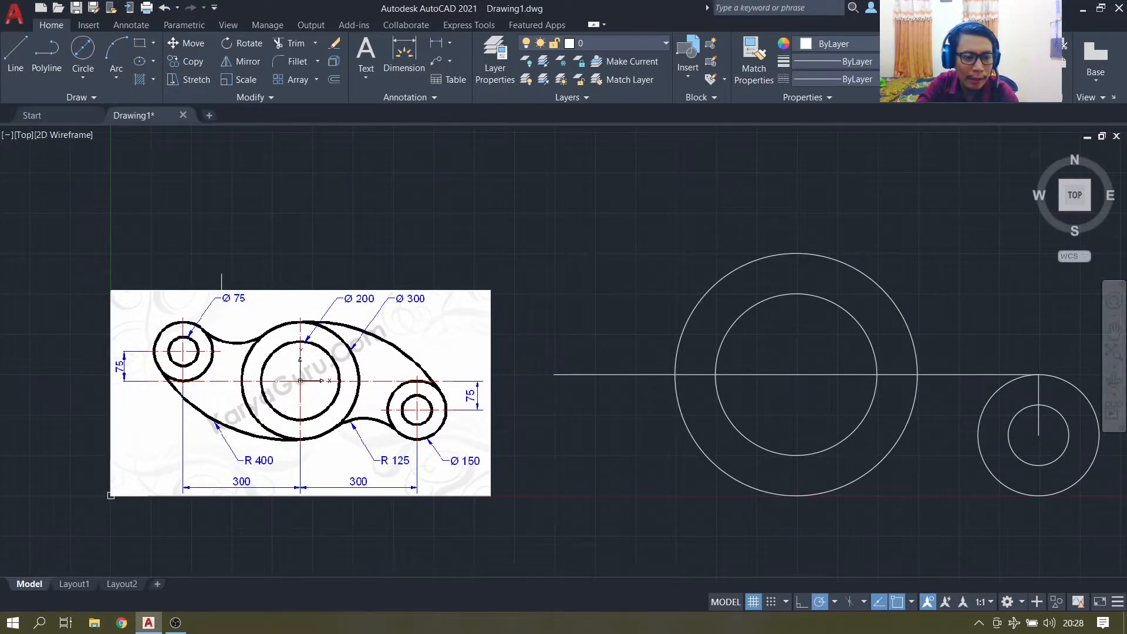
# Step: Draw a 75 mm vertical line straight up from the left end of the horizontal line
pyautogui.click(15, 54)
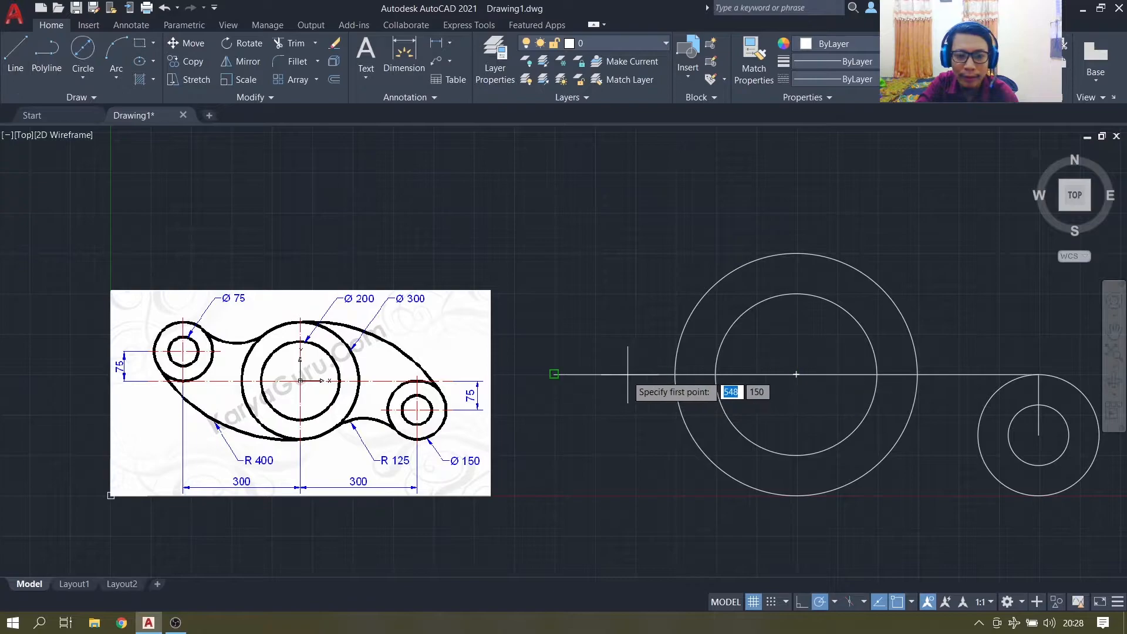
pyautogui.click(554, 374)
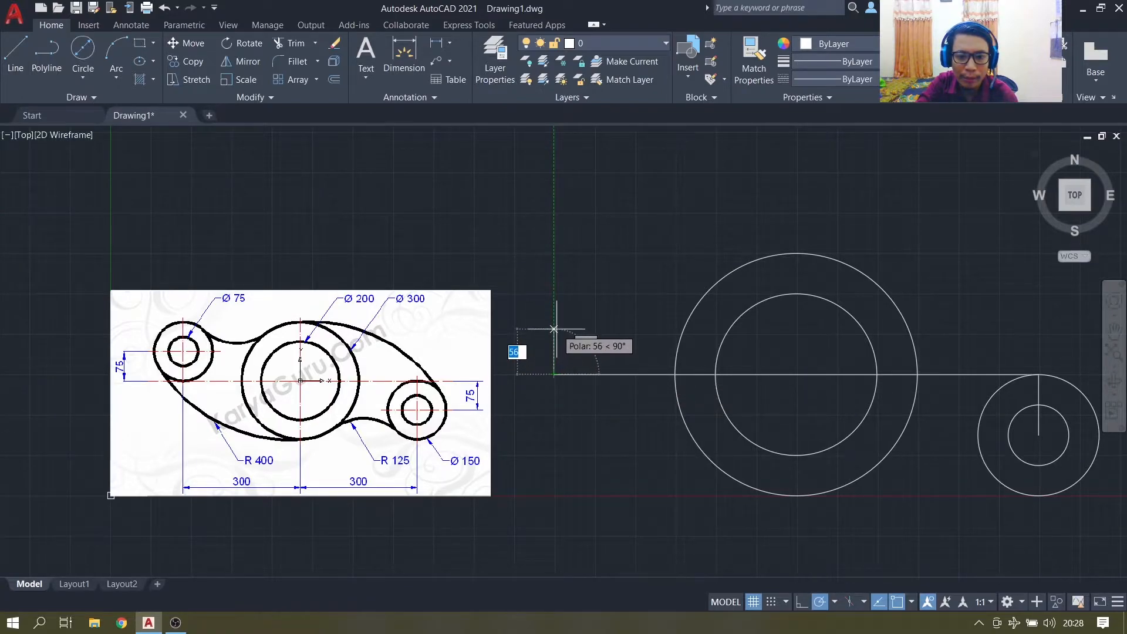
pyautogui.write('7')
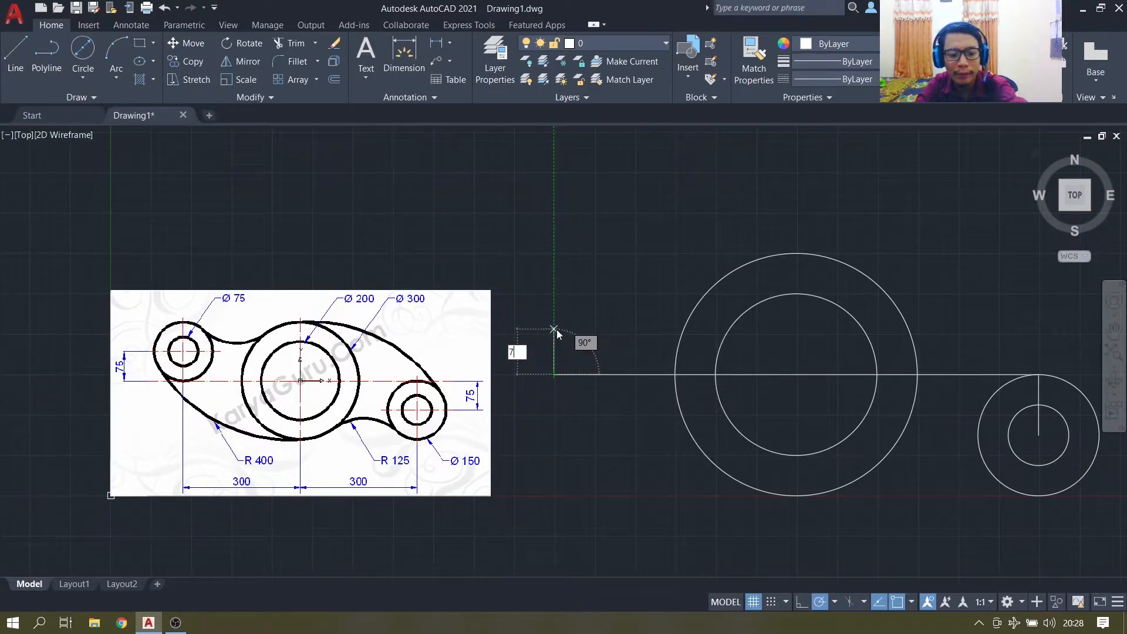
pyautogui.press('Return')
pyautogui.press('Return')
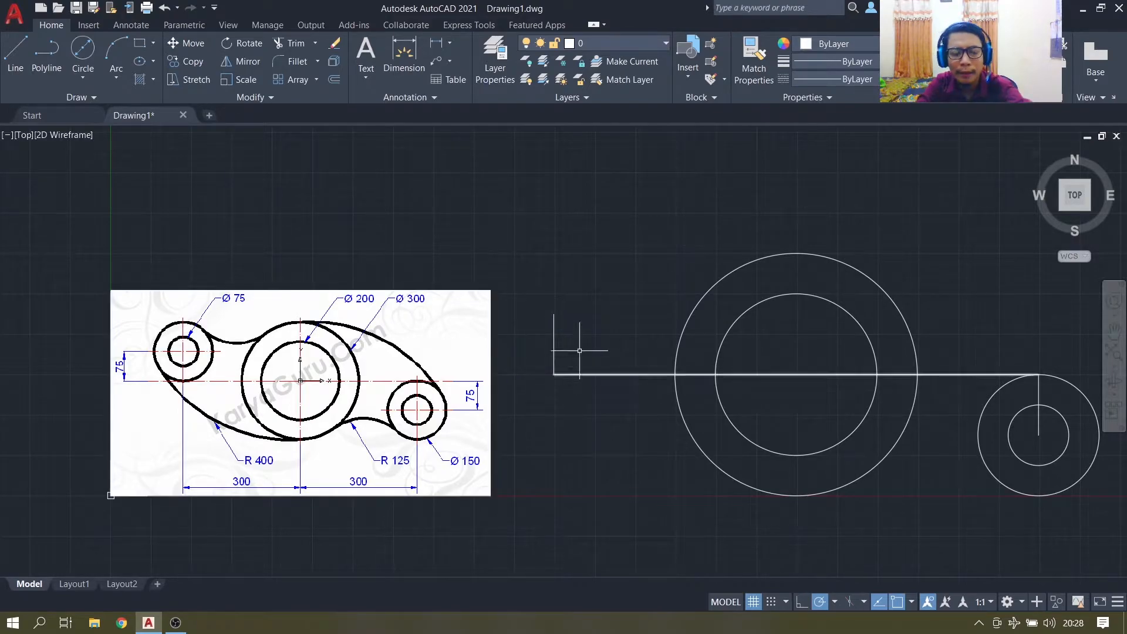
# Step: Draw a circle of diameter 75 mm centred on the upper end of the left vertical line
pyautogui.click(83, 61)
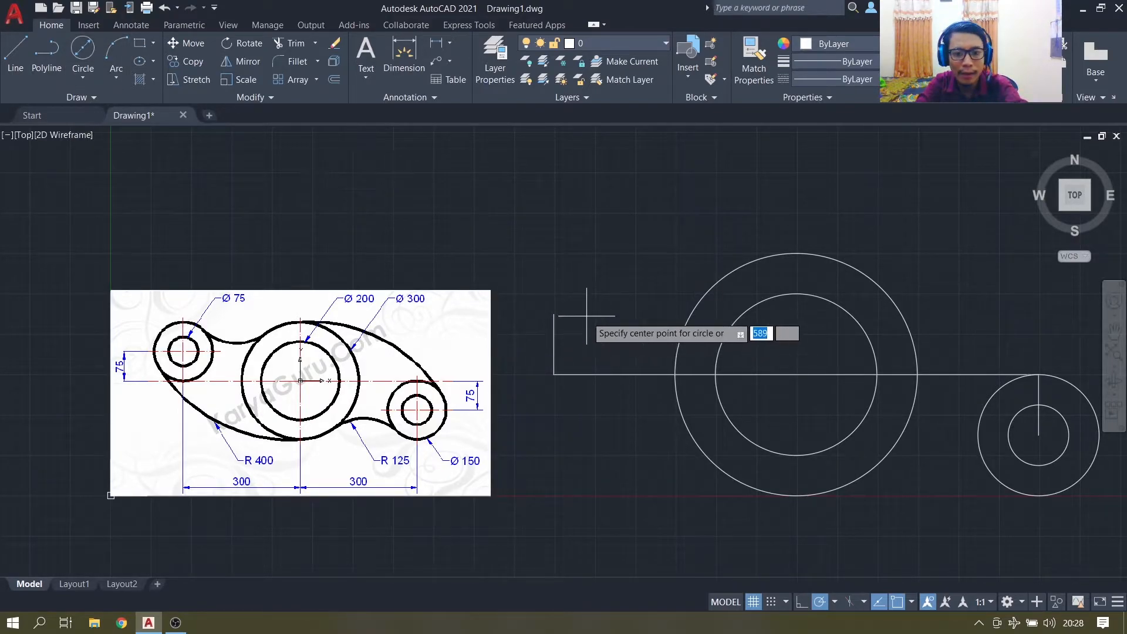
pyautogui.click(554, 314)
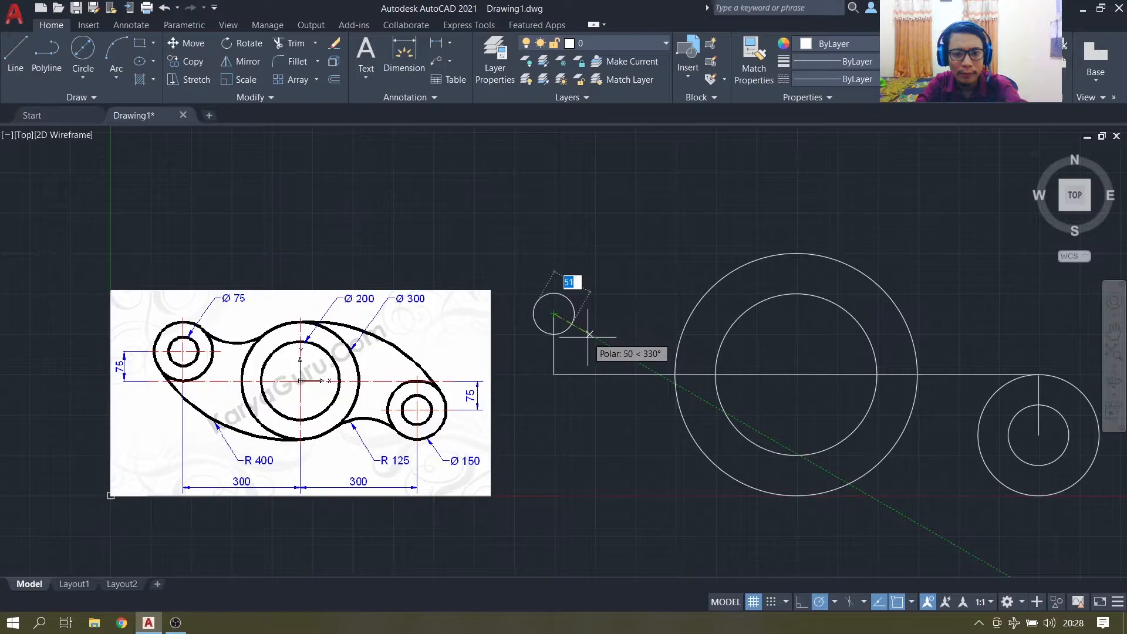
pyautogui.write('d')
pyautogui.press('Return')
pyautogui.write('7')
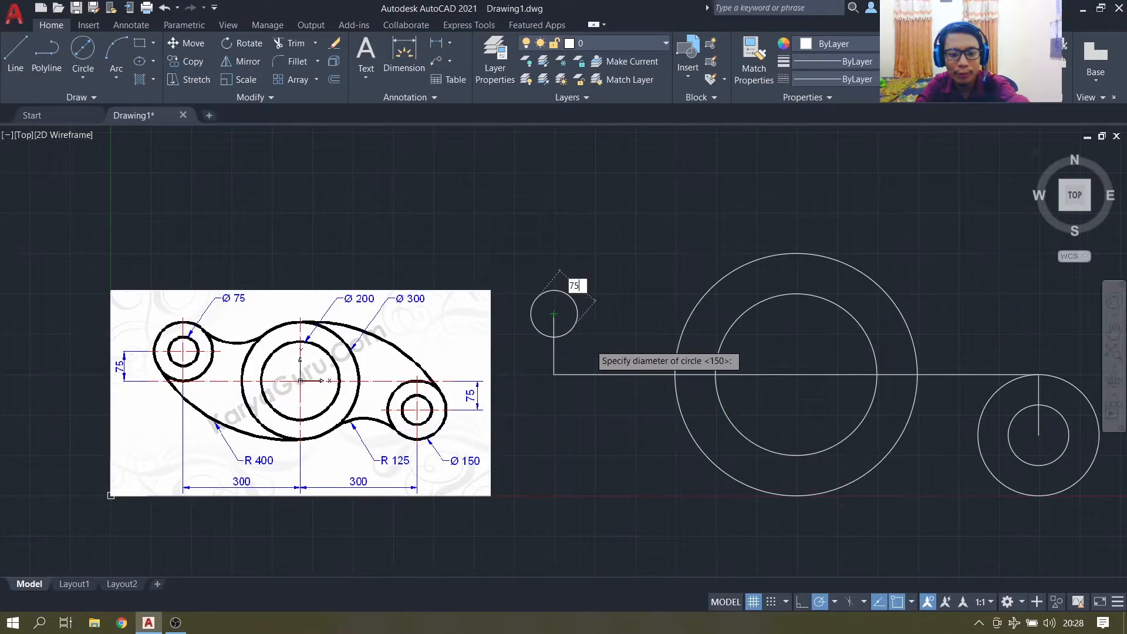
pyautogui.write('5')
pyautogui.press('Return')
# Step: Draw a concentric circle of diameter 150 mm around the 75 mm circle at the left vertical line's upper end
pyautogui.click(75, 55)
pyautogui.click(553, 315)
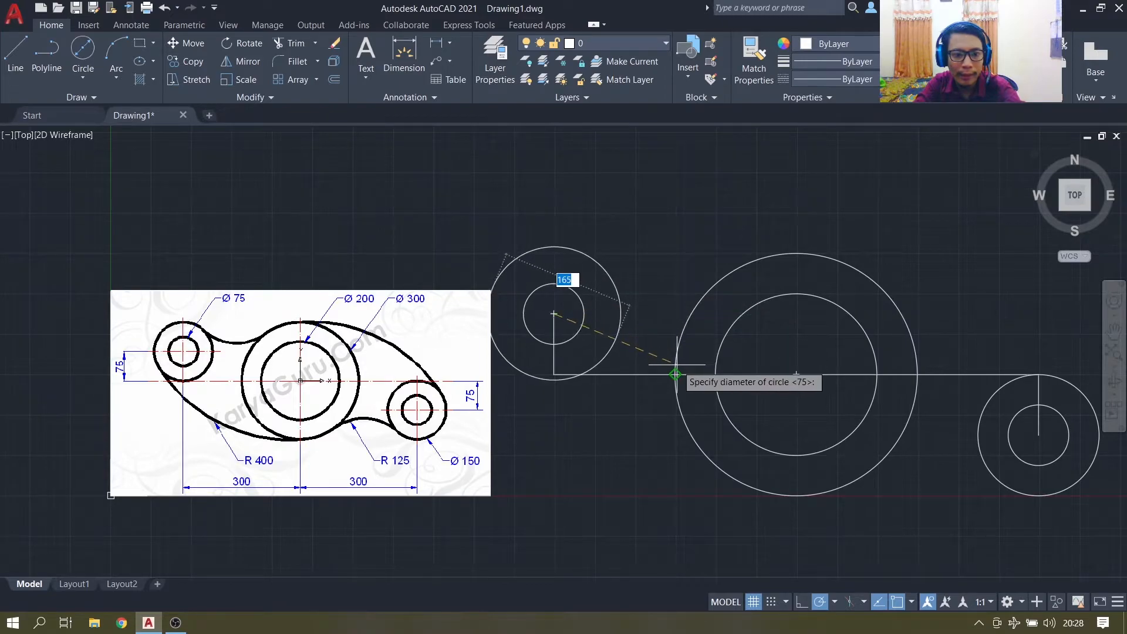
pyautogui.write('150')
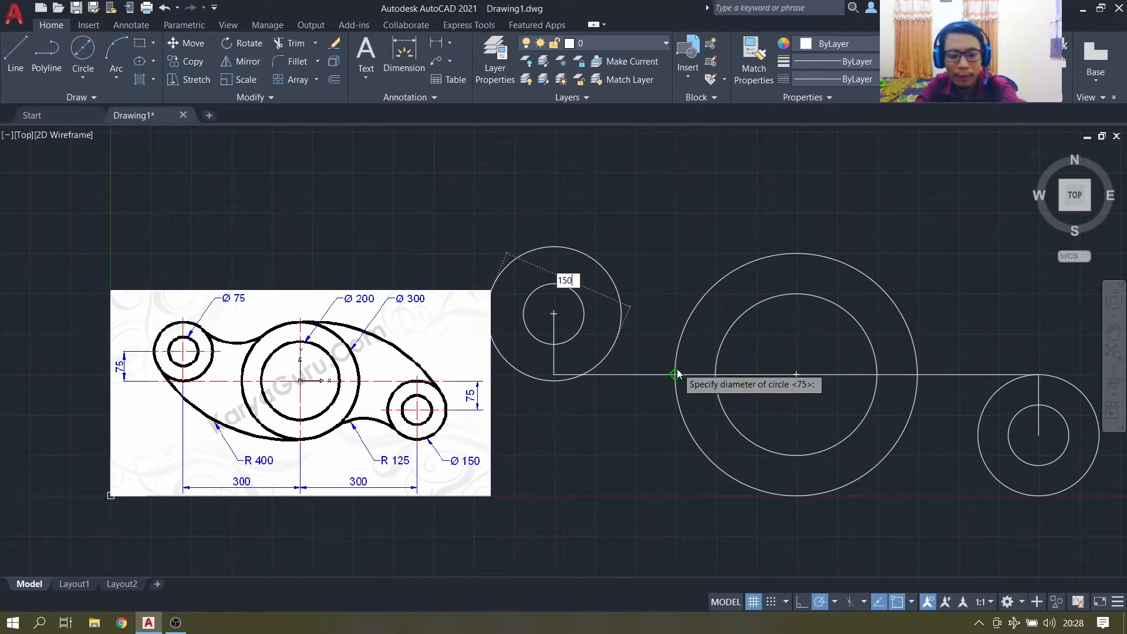
pyautogui.press('Return')
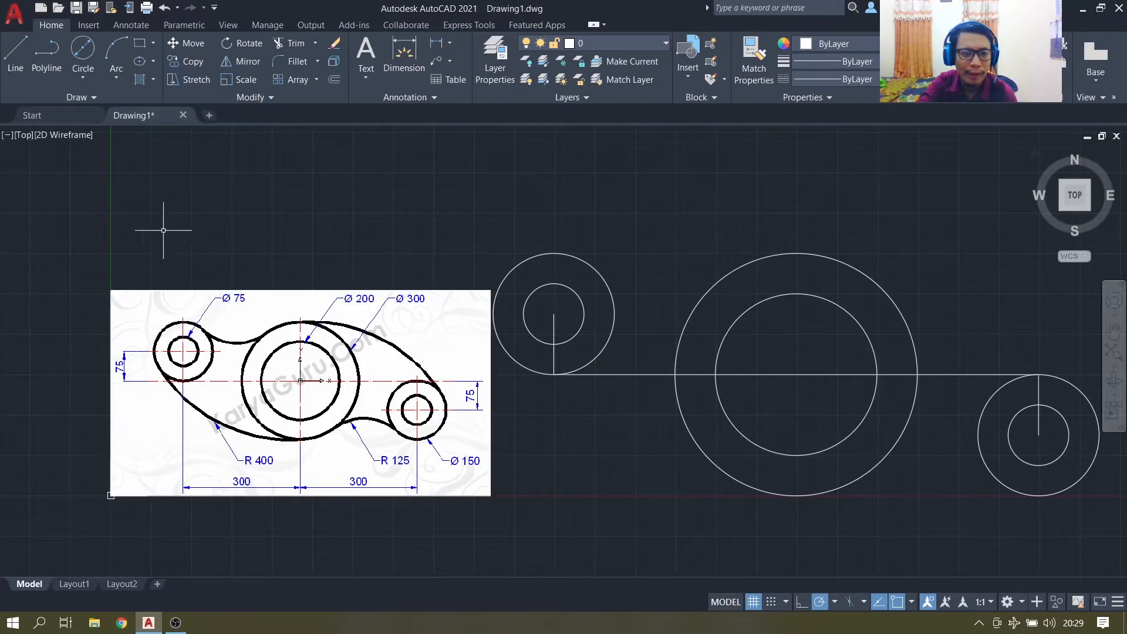
# Step: Draw a Tan, Tan, Radius circle of radius 125 mm touching the tops of the left 150 mm circle and the central 300 mm circle
pyautogui.click(81, 79)
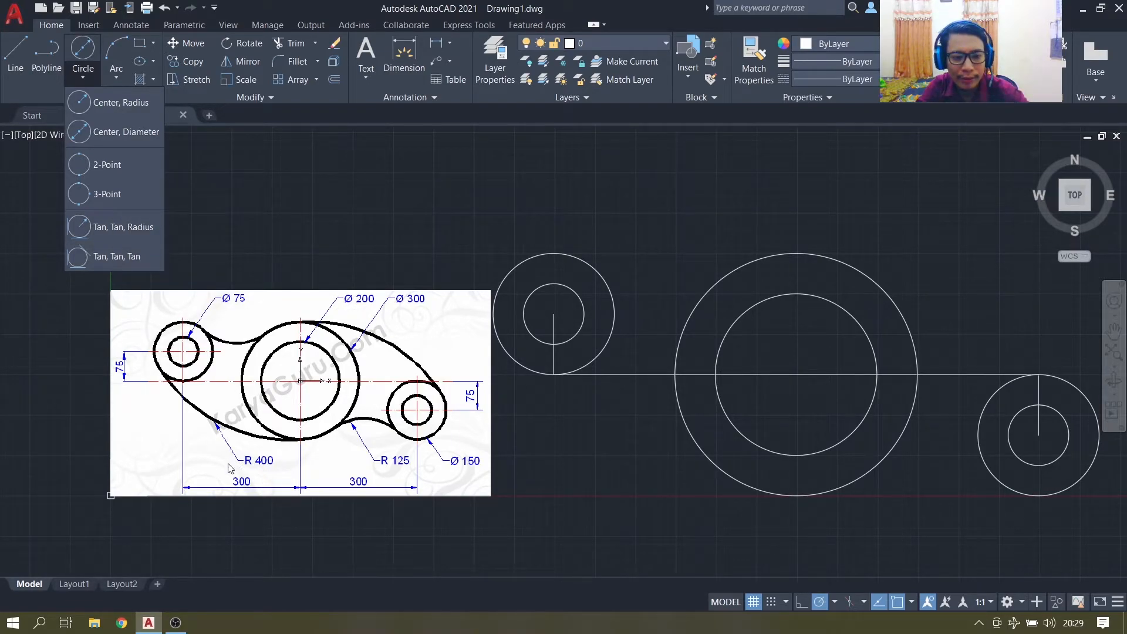
pyautogui.click(115, 229)
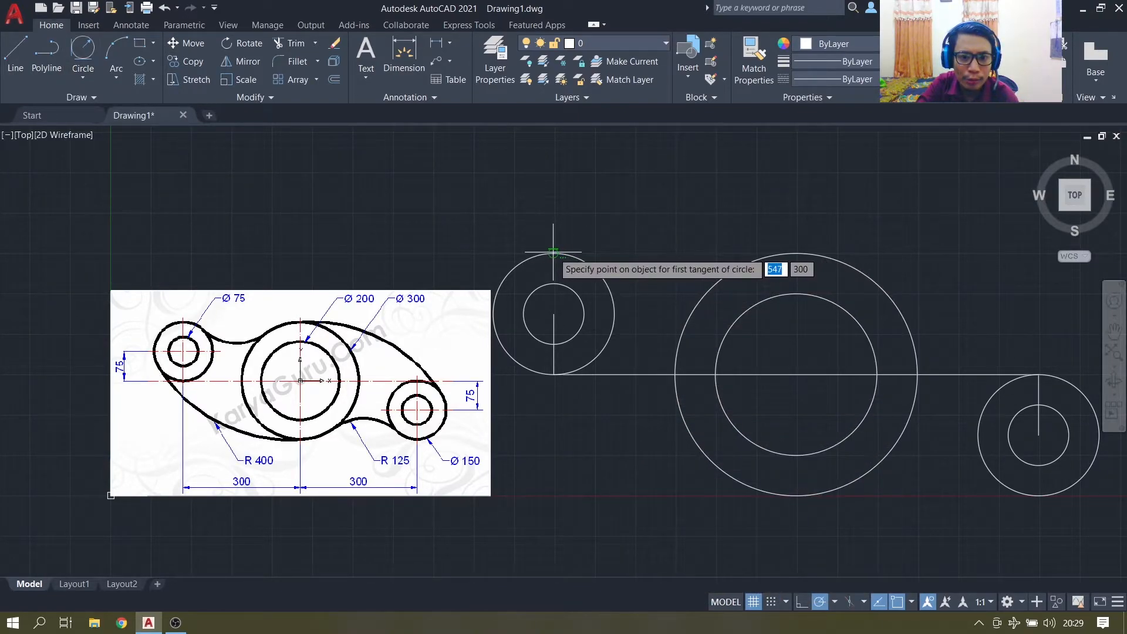
pyautogui.click(553, 252)
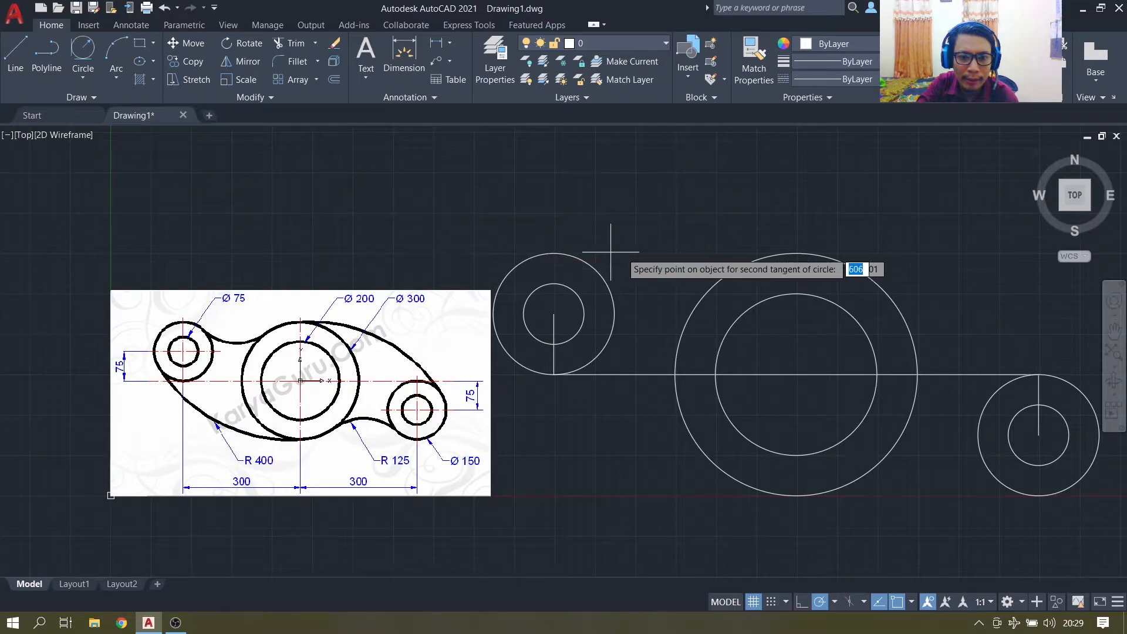
pyautogui.click(803, 248)
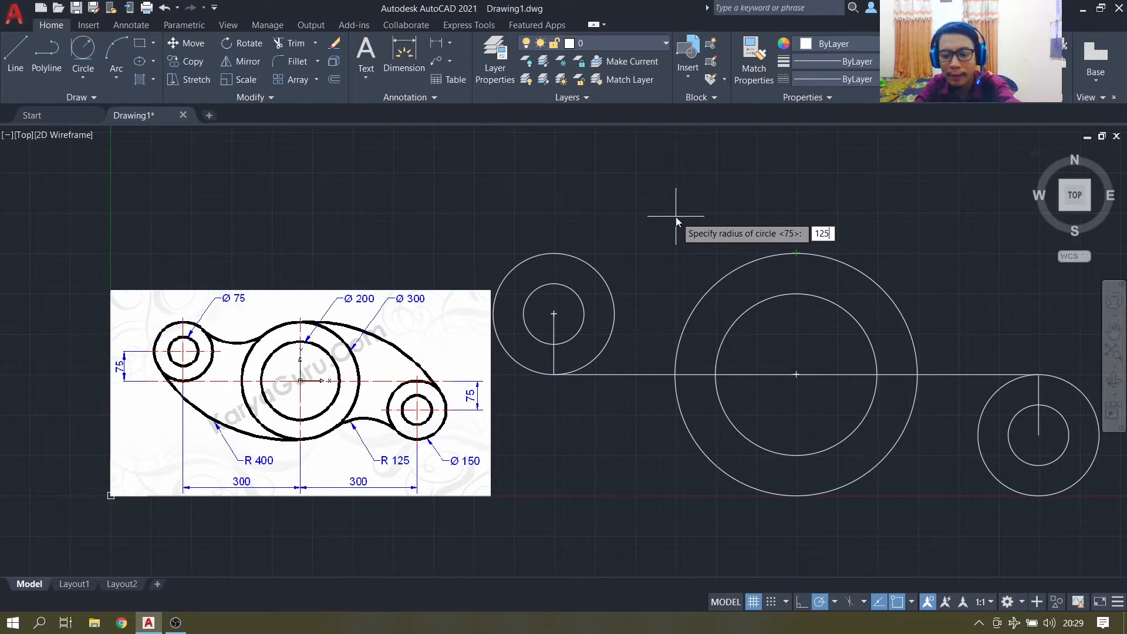
pyautogui.press('Return')
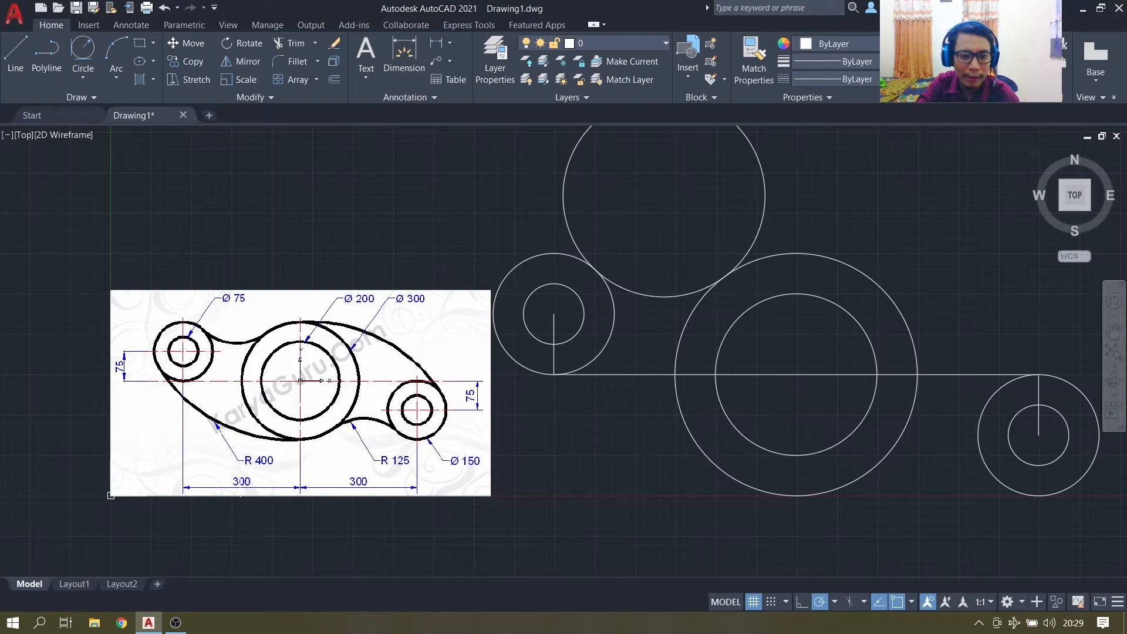
# Step: Draw a circle of radius 400 mm tangent to the undersides of the left 150 mm circle and the central 300 mm circle
pyautogui.click(83, 50)
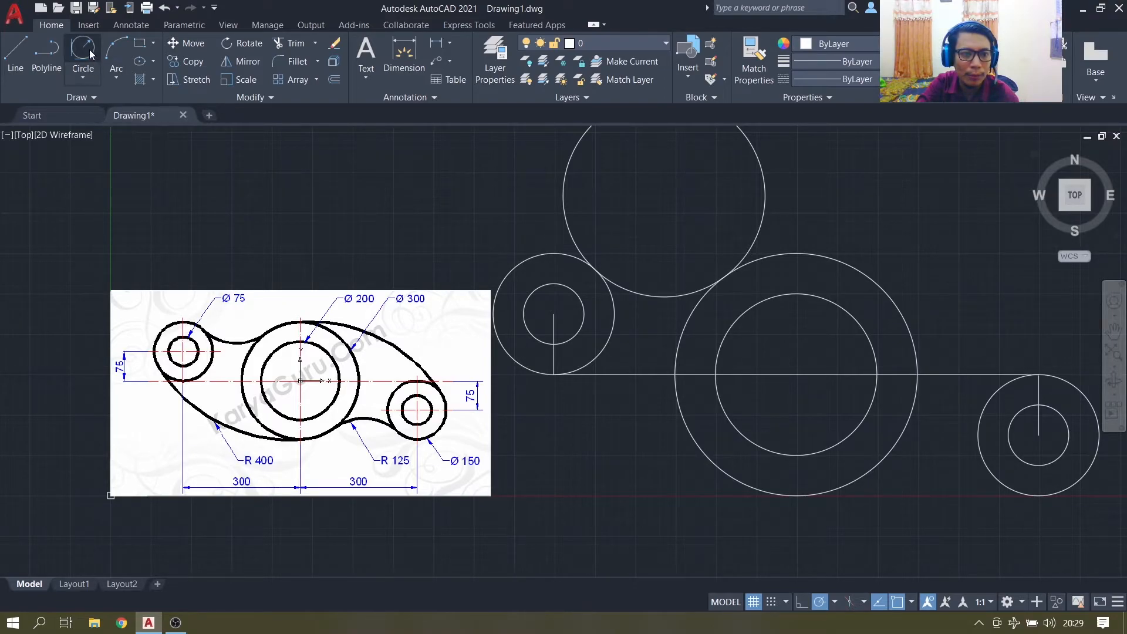
pyautogui.click(551, 373)
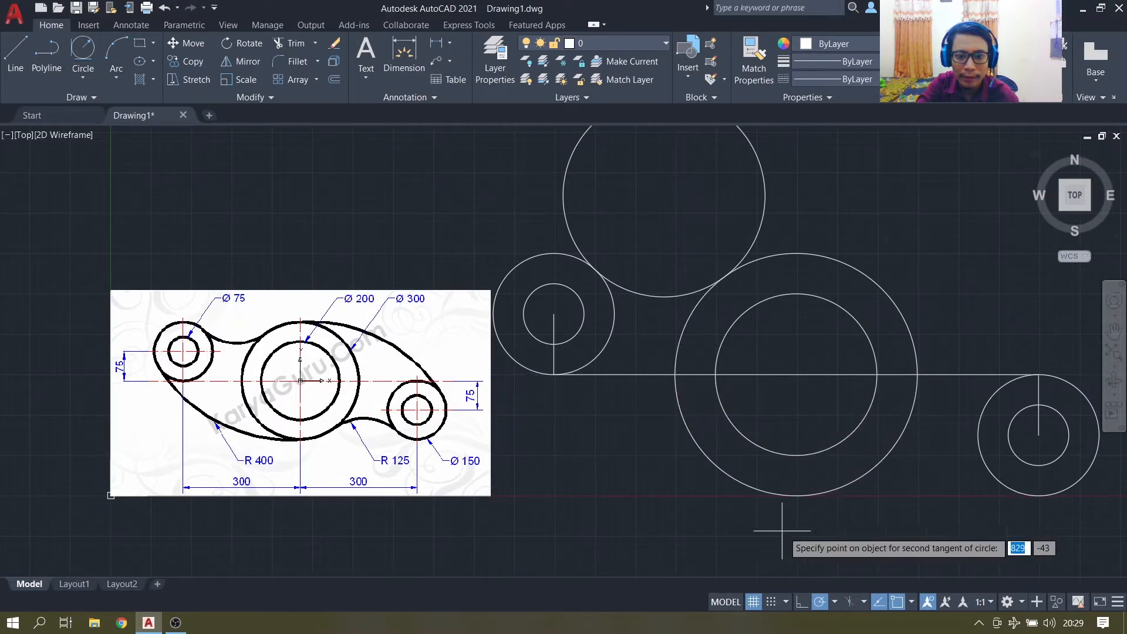
pyautogui.click(796, 494)
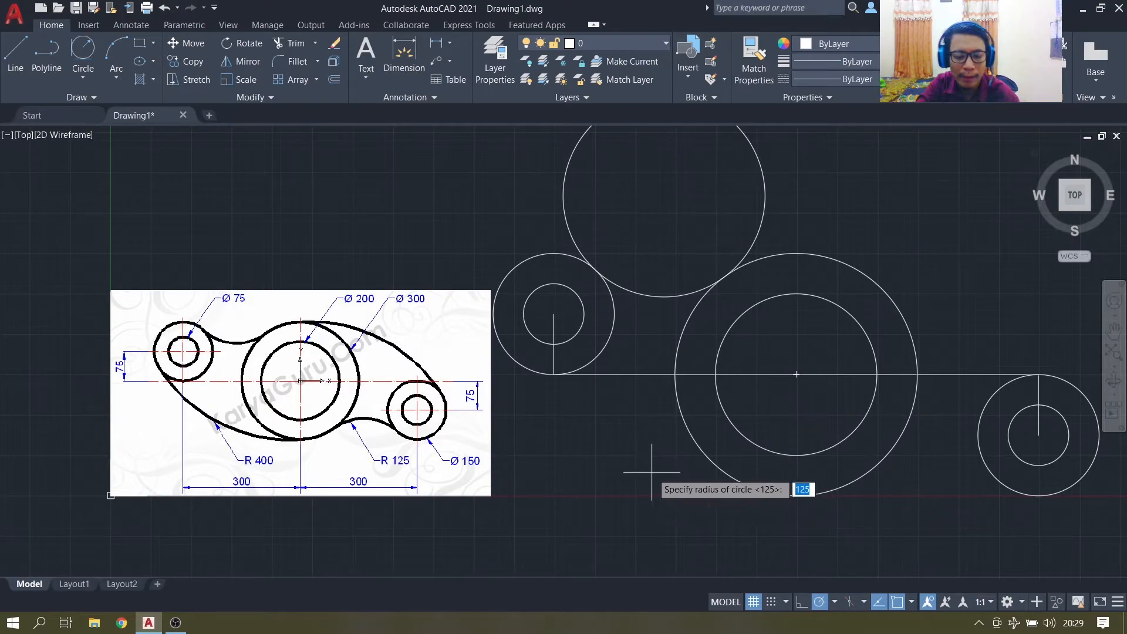
pyautogui.write('400')
pyautogui.press('Return')
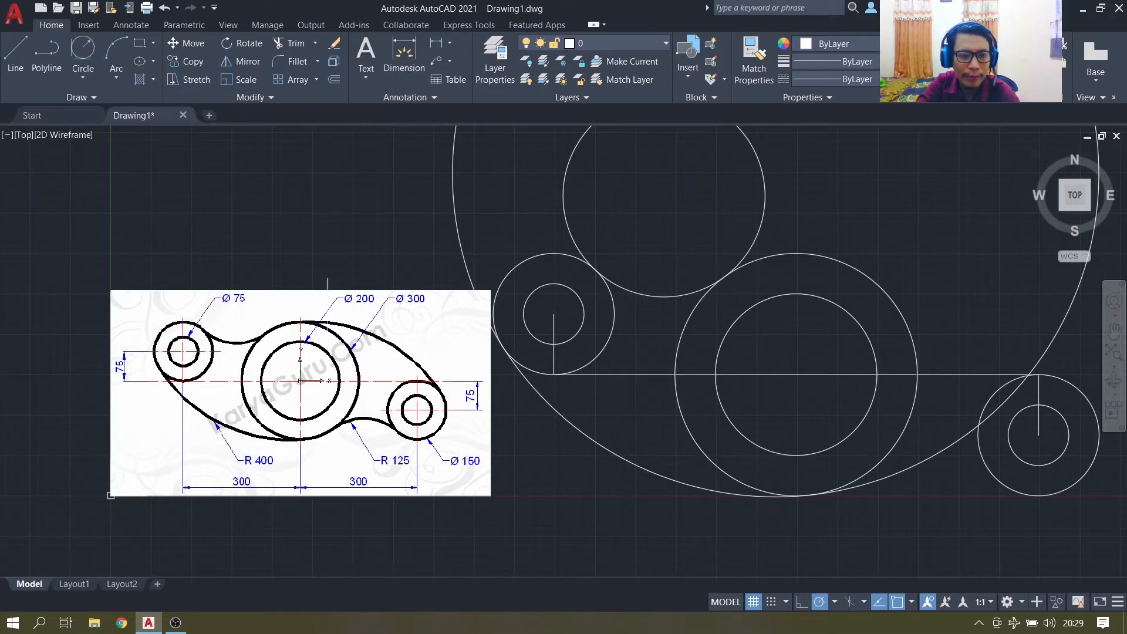
# Step: Draw a circle of radius 400 mm tangent to the upper sides of the central 300 mm circle and the right 150 mm circle
pyautogui.click(77, 49)
pyautogui.click(803, 254)
pyautogui.click(1050, 378)
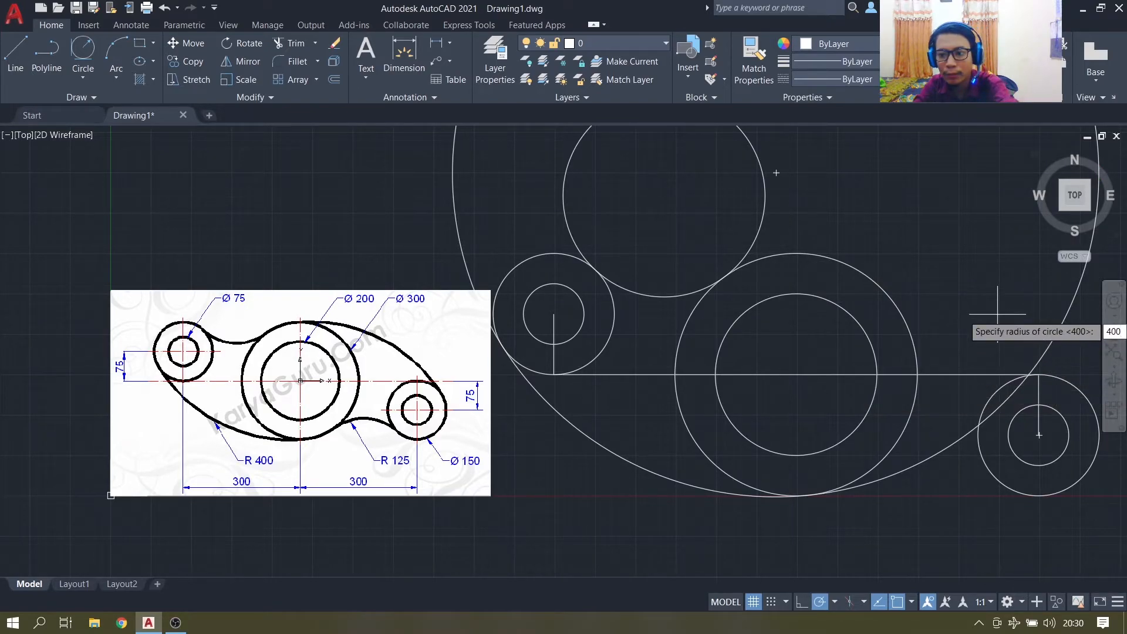
pyautogui.press('Return')
# Step: Draw a circle of radius 125 mm tangent to the undersides of the central 300 mm circle and the right 150 mm circle
pyautogui.moveTo(967, 310); pyautogui.dragTo(890, 286, button='middle')
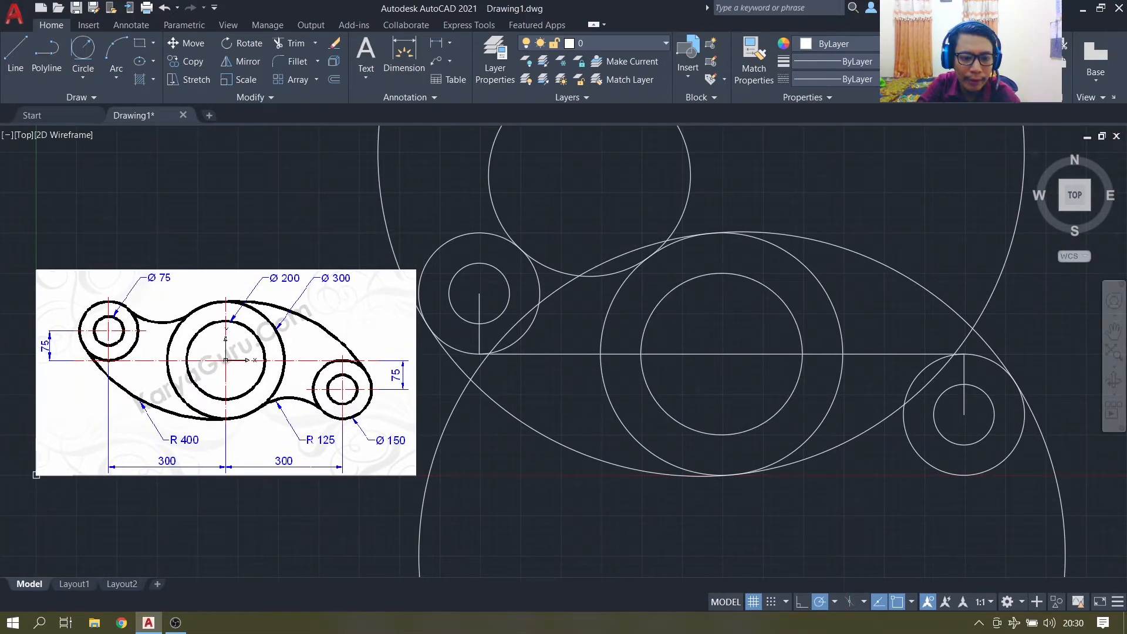
pyautogui.click(91, 53)
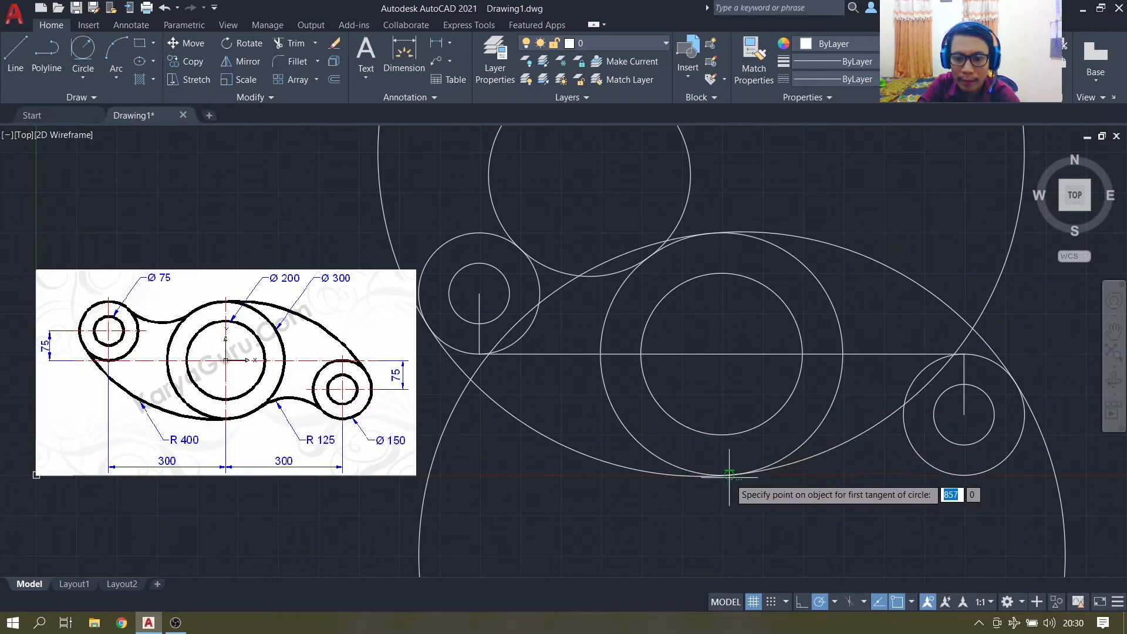
pyautogui.click(697, 471)
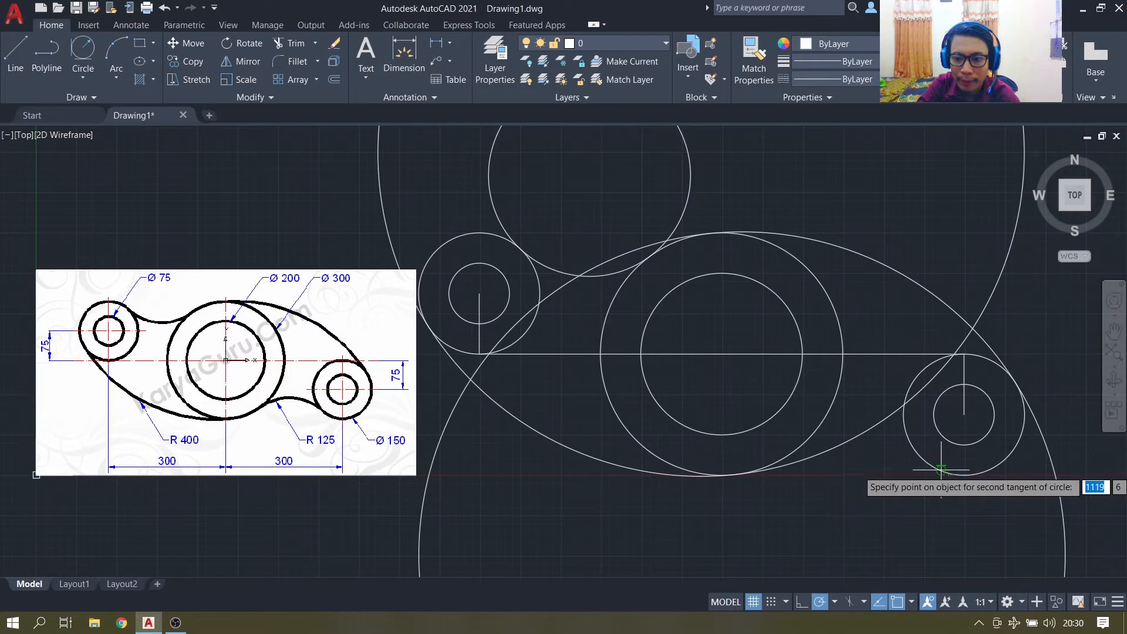
pyautogui.click(920, 460)
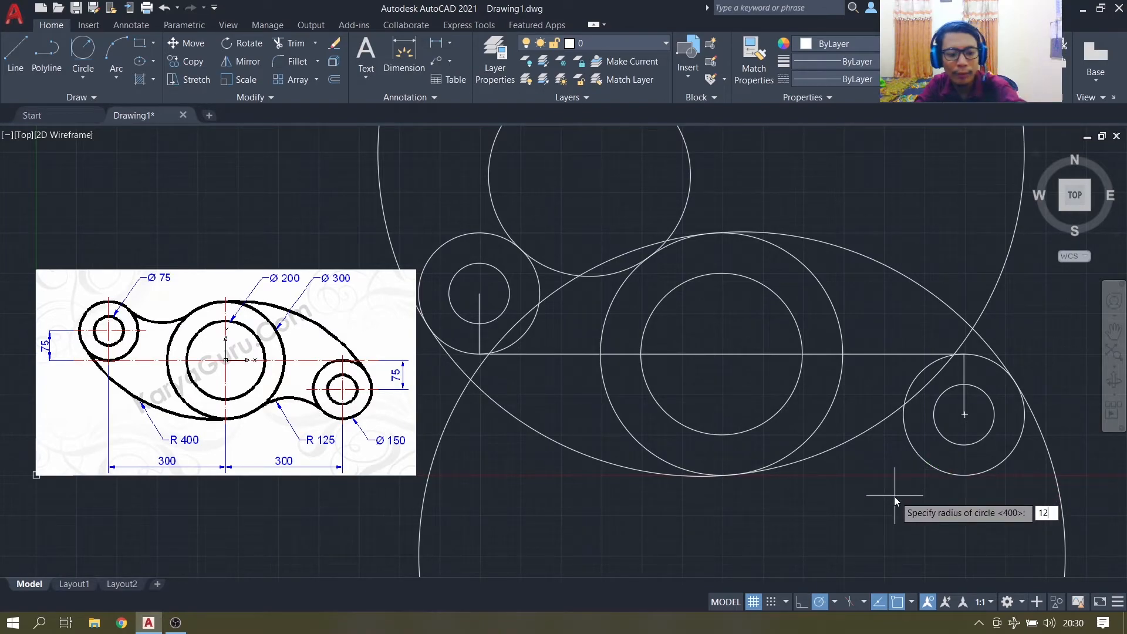
pyautogui.write('125')
pyautogui.press('Return')
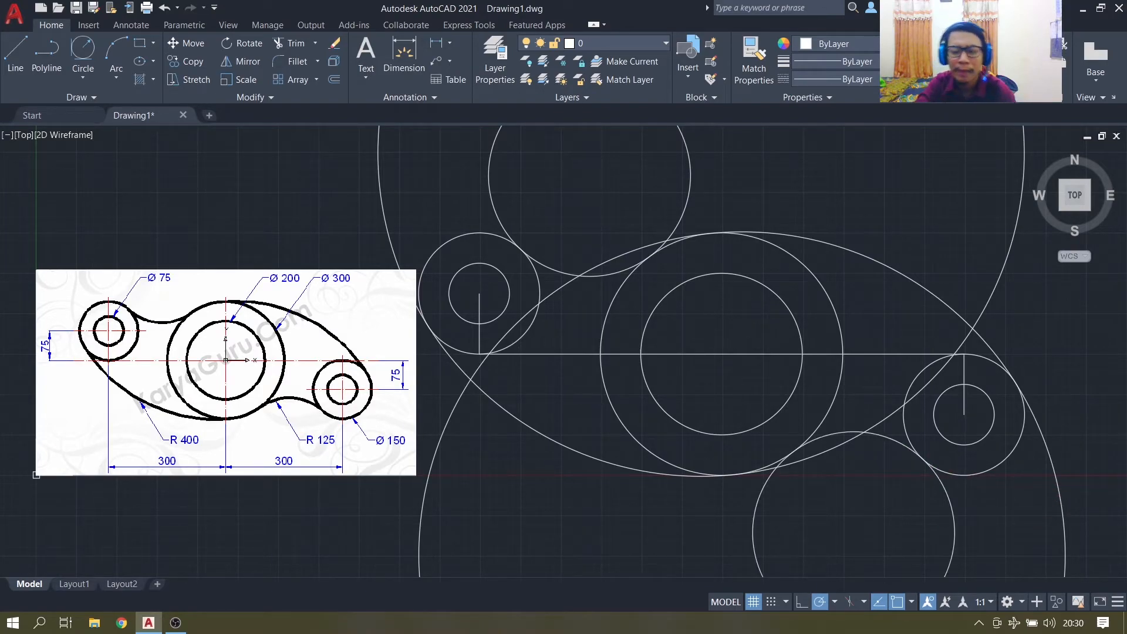
# Step: Start Trim with all the redrawn geometry as cutting edges and remove the excess upper parts of the 400 mm and 125 mm radius circles
pyautogui.scroll(-4, 856, 434)
pyautogui.moveTo(842, 422); pyautogui.dragTo(753, 322, button='middle')
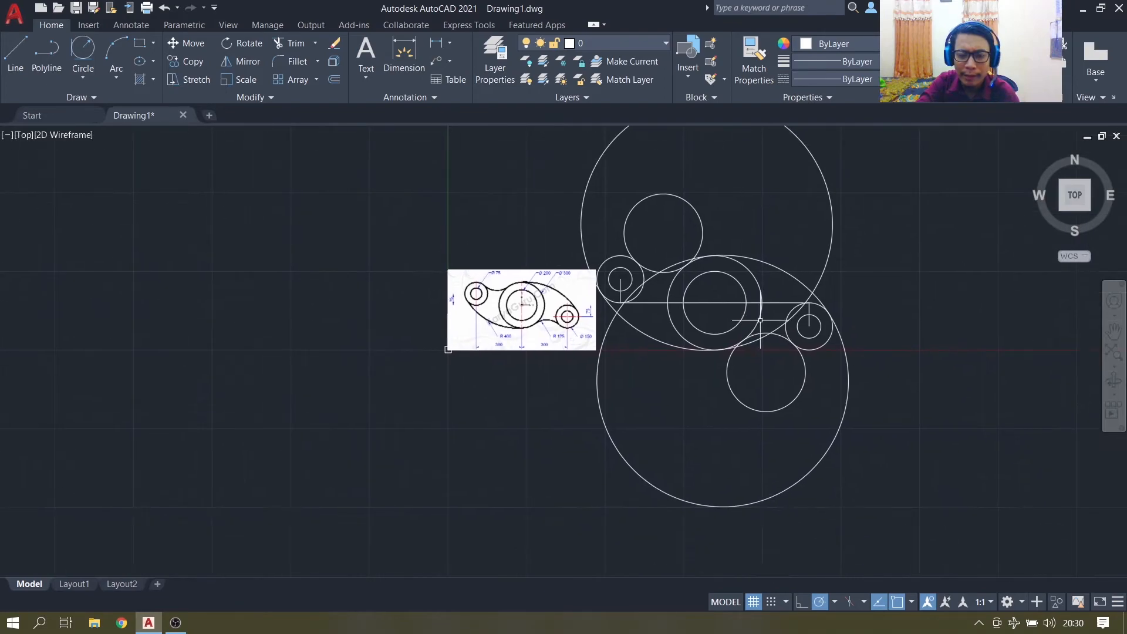
pyautogui.moveTo(788, 276); pyautogui.dragTo(796, 314, button='middle')
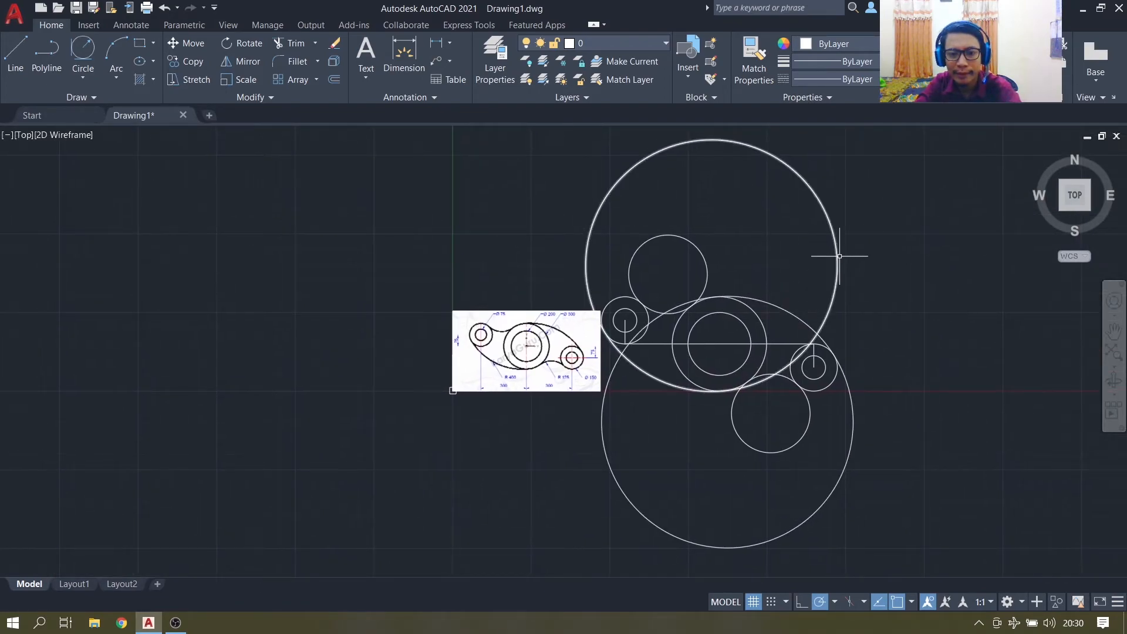
pyautogui.click(525, 129)
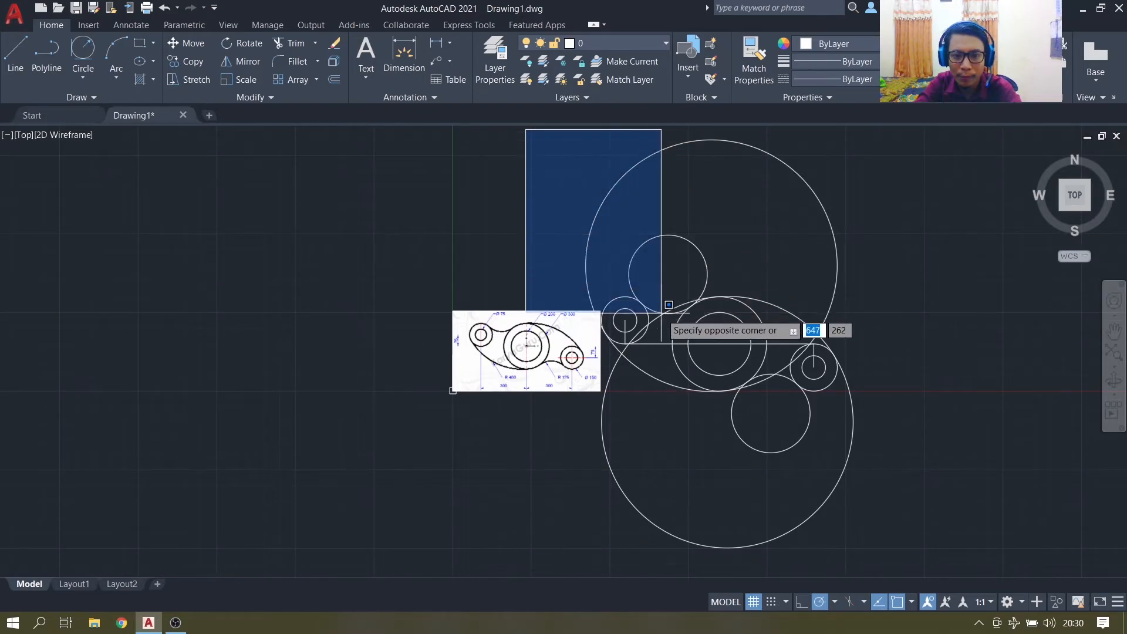
pyautogui.click(927, 575)
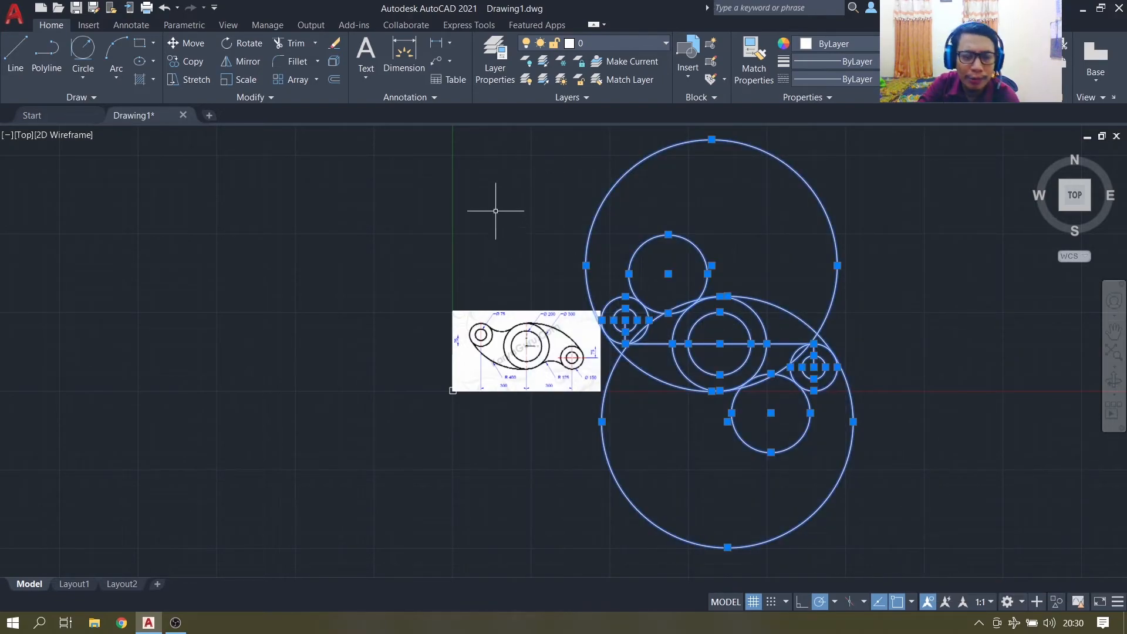
pyautogui.click(295, 47)
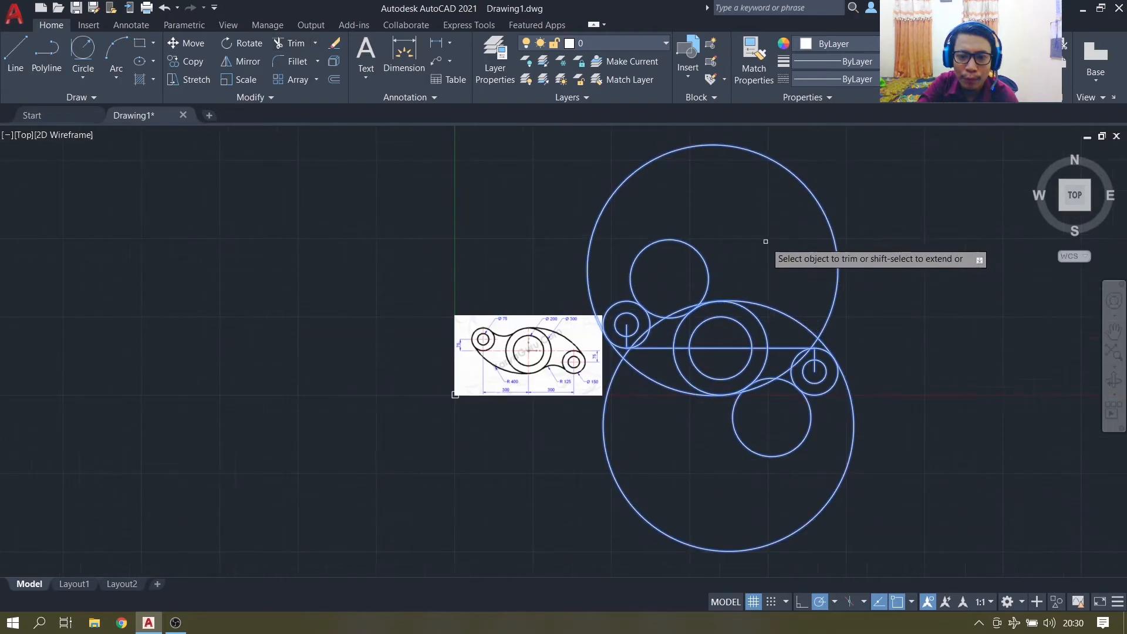
pyautogui.scroll(2, 767, 244)
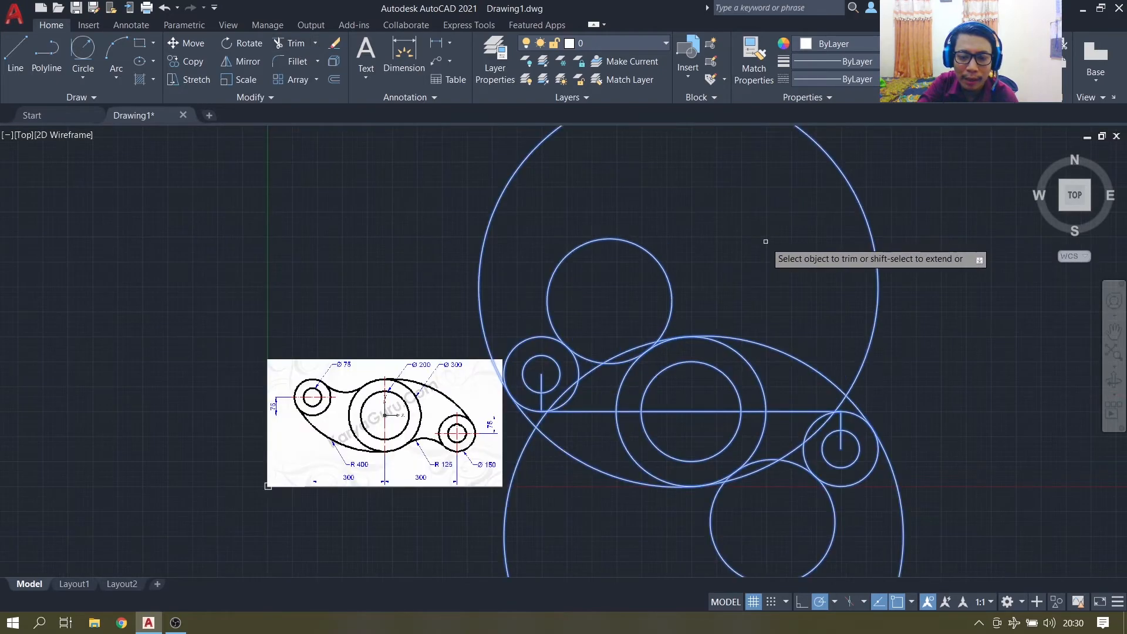
pyautogui.click(480, 256)
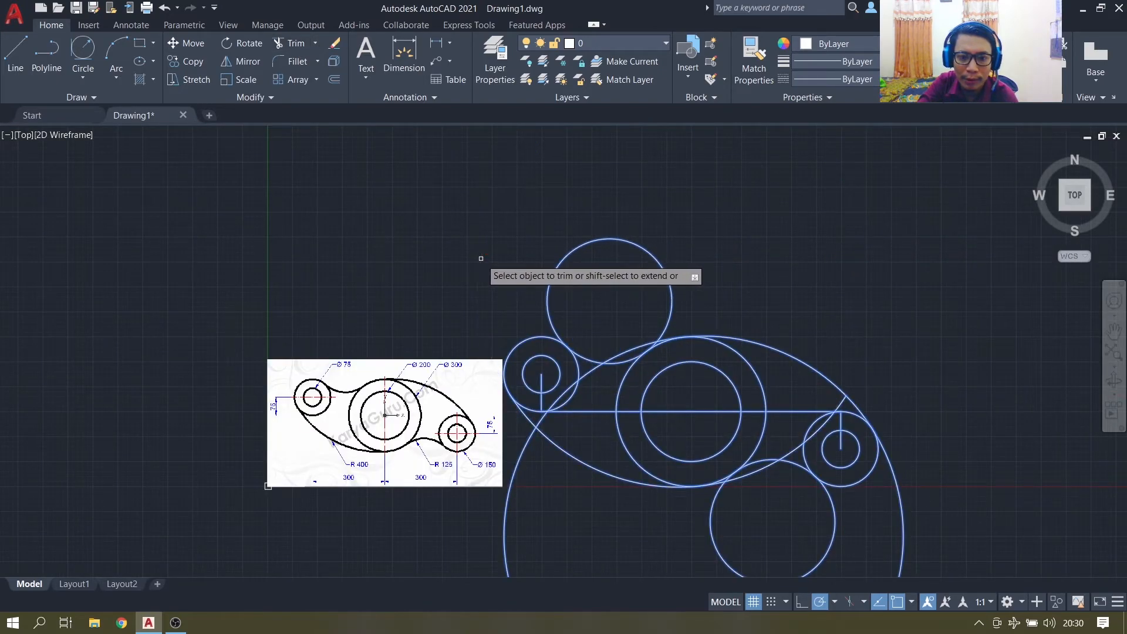
pyautogui.click(547, 302)
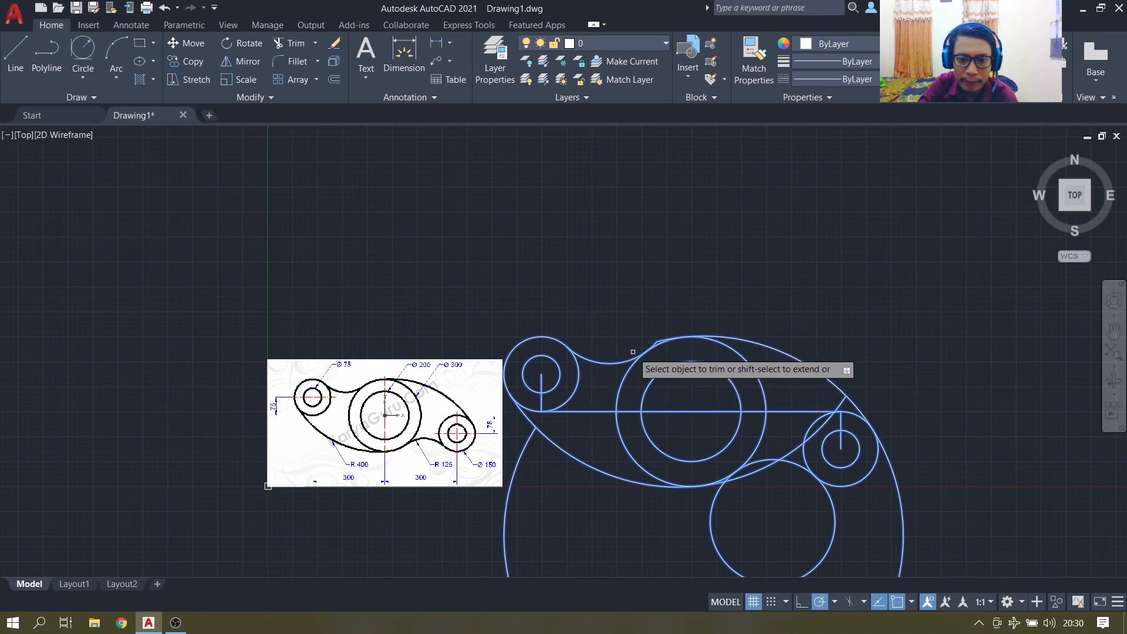
# Step: Trim away the horizontal centre line and the short vertical lines inside the two end rings
pyautogui.click(541, 391)
pyautogui.click(587, 411)
pyautogui.click(668, 411)
pyautogui.click(753, 411)
pyautogui.click(790, 412)
pyautogui.click(842, 423)
pyautogui.click(840, 443)
pyautogui.click(834, 412)
# Step: Trim the remaining excess arcs of the 400 mm and 125 mm radius circles on the plate's lower side, keeping only the tangent outline
pyautogui.click(789, 452)
pyautogui.click(815, 434)
pyautogui.click(719, 489)
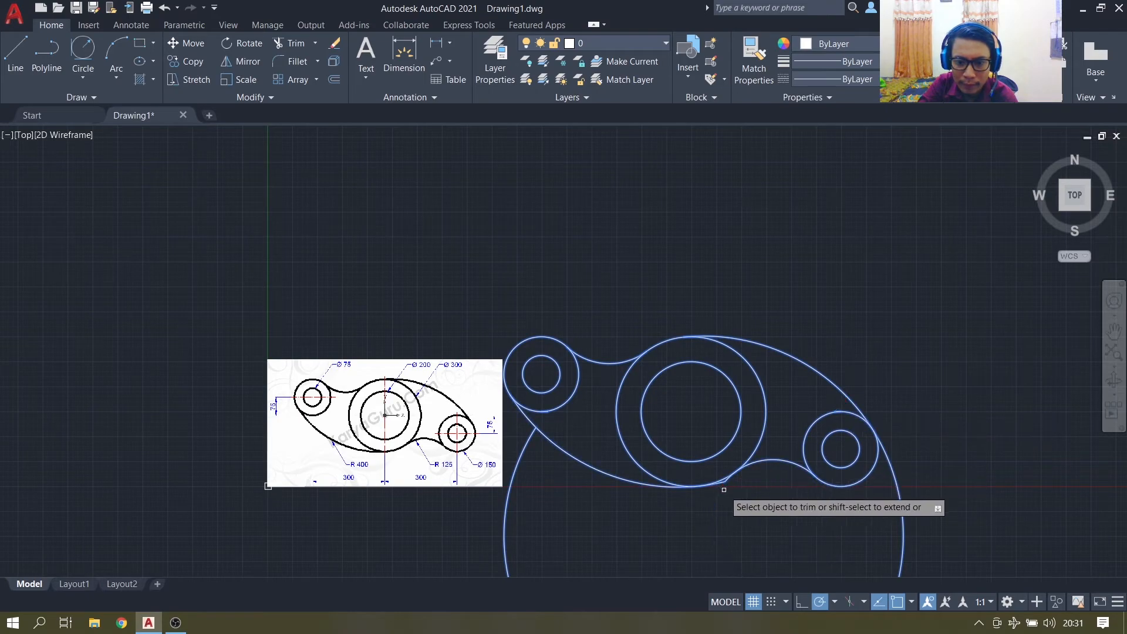
pyautogui.scroll(3, 757, 493)
pyautogui.scroll(-1, 703, 476)
pyautogui.click(392, 406)
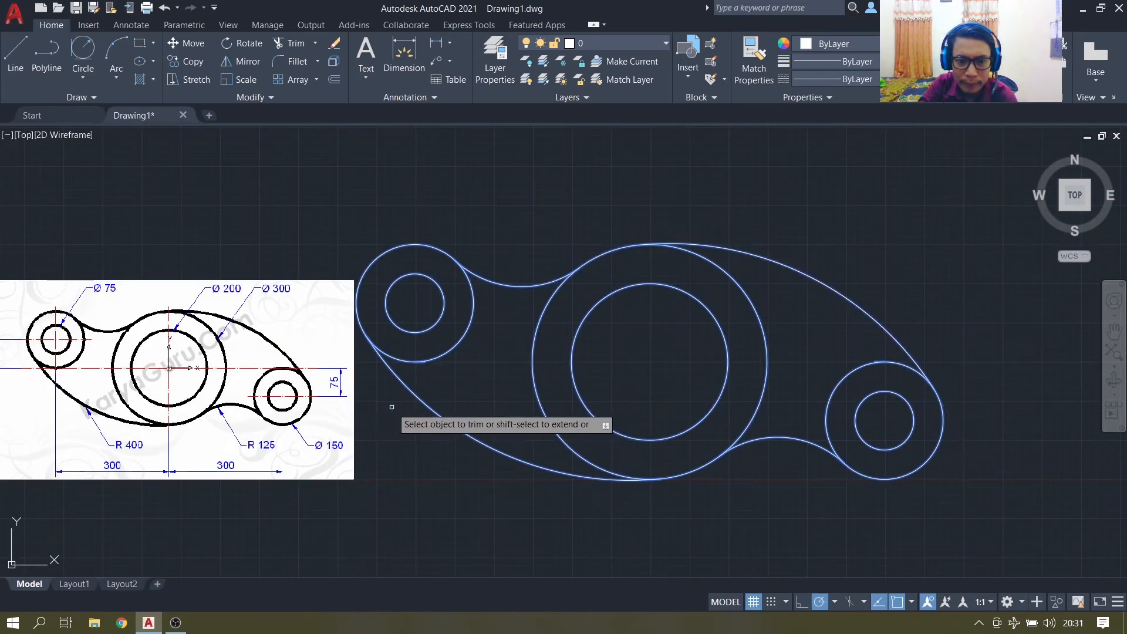
# Step: Trim off the short horizontal line stub left at the underside of the upper-left 150 mm circle, using that circle as the cutting edge
pyautogui.press('Escape')
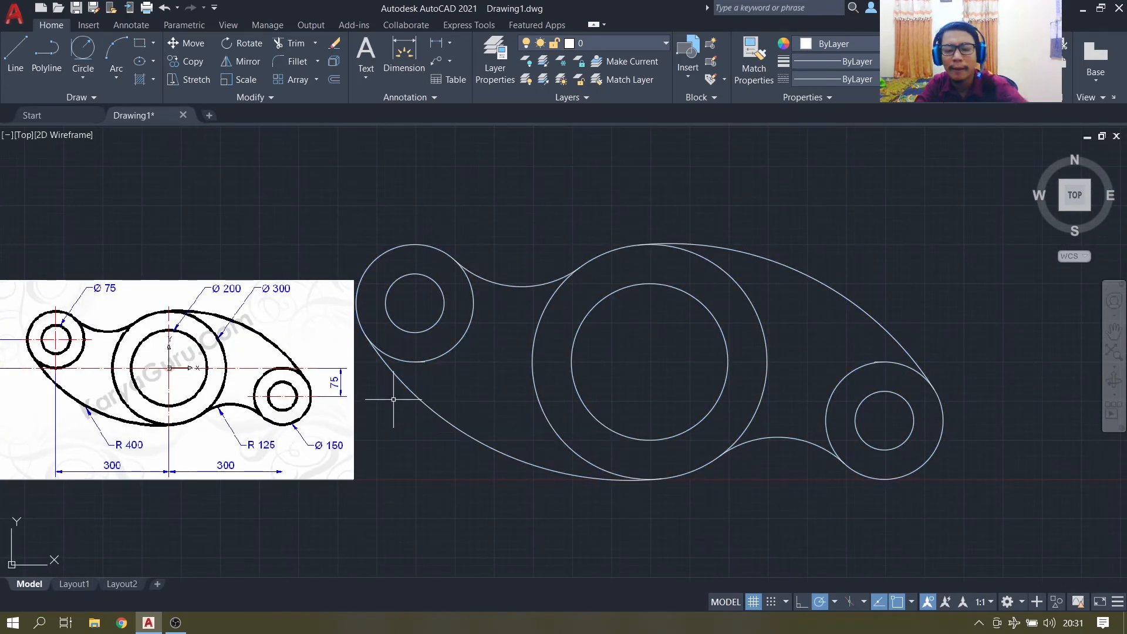
pyautogui.scroll(2, 394, 399)
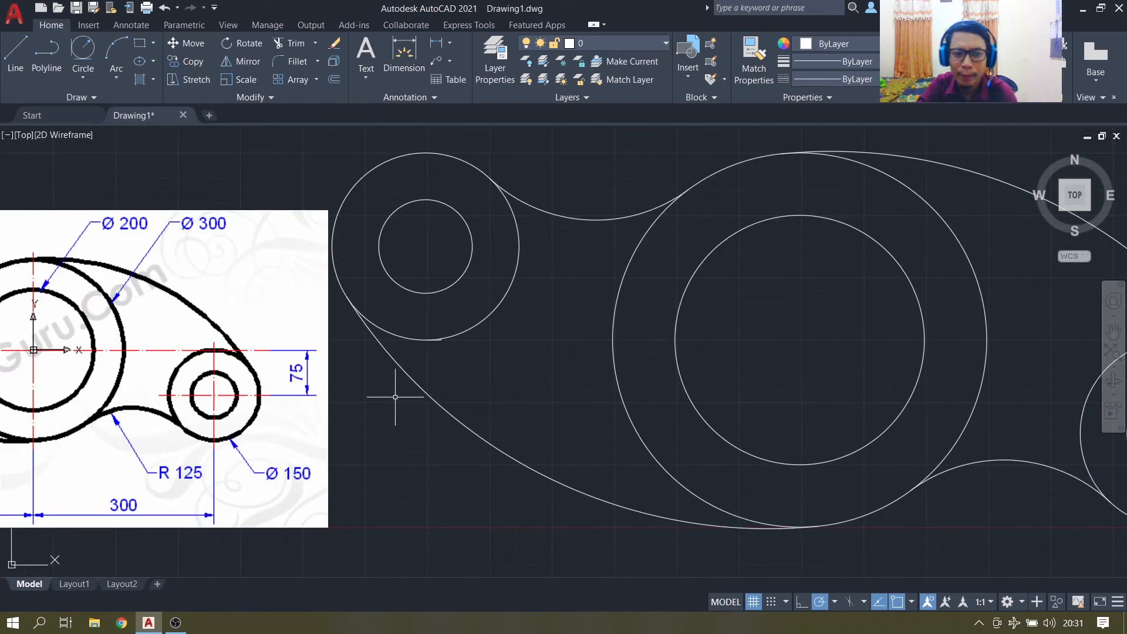
pyautogui.scroll(2, 395, 381)
pyautogui.scroll(3, 557, 288)
pyautogui.moveTo(572, 274); pyautogui.dragTo(442, 447)
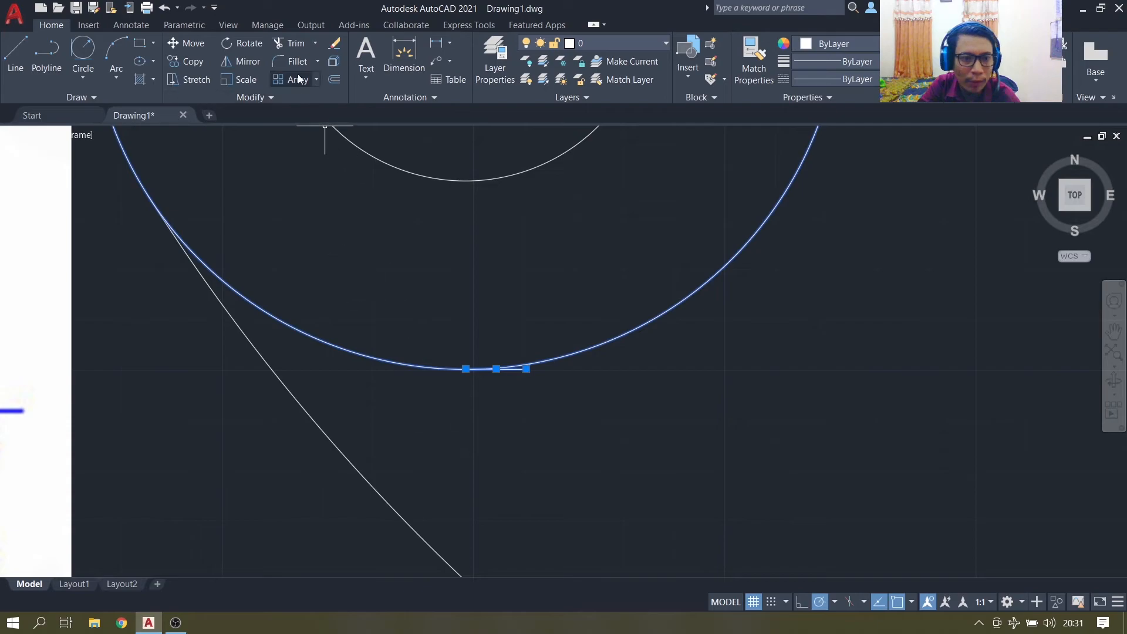
pyautogui.click(291, 47)
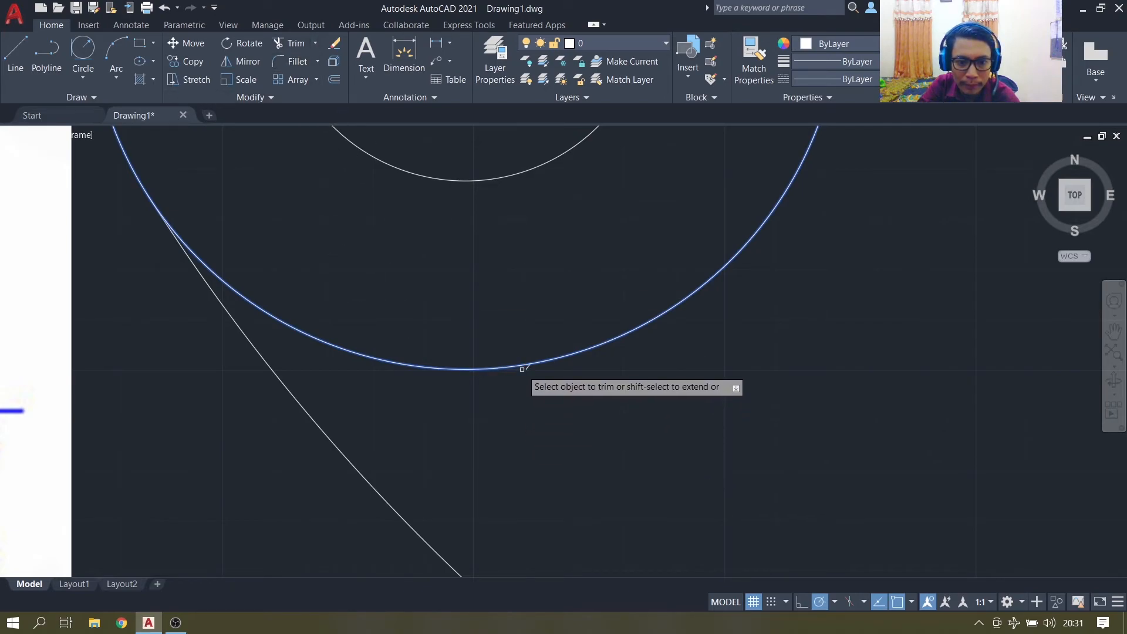
pyautogui.scroll(-4, 597, 422)
pyautogui.scroll(2, 597, 422)
pyautogui.scroll(2, 573, 463)
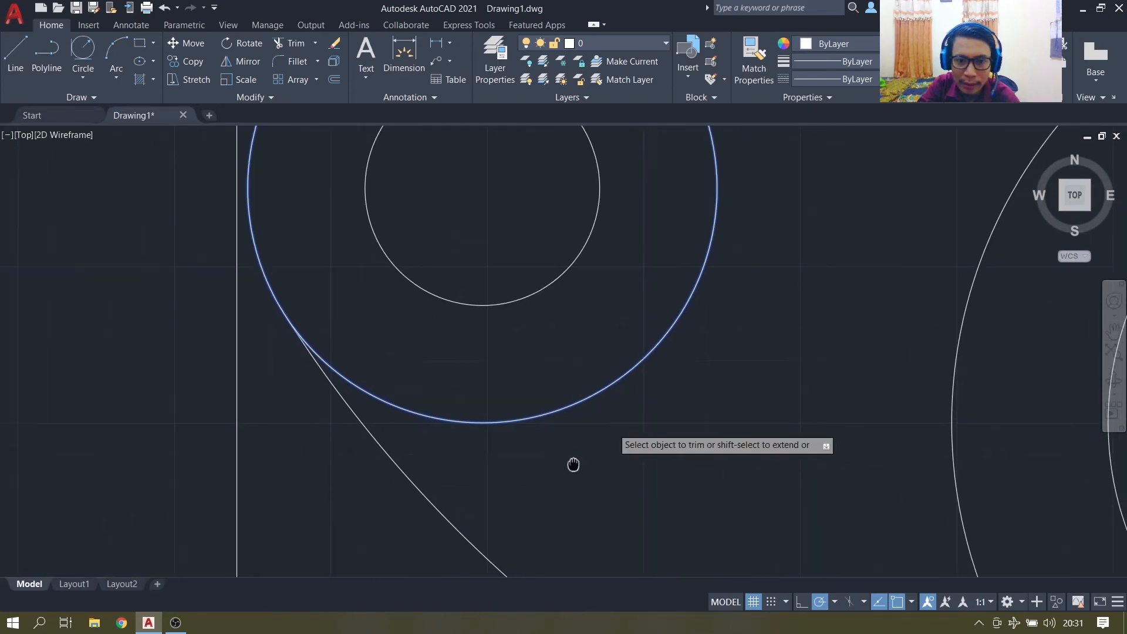
# Step: Trim off the short horizontal line stub left at the top of the lower-right 150 mm circle
pyautogui.scroll(-6, 574, 465)
pyautogui.moveTo(616, 460); pyautogui.dragTo(239, 285, button='middle')
pyautogui.scroll(-2, 823, 380)
pyautogui.scroll(4, 821, 421)
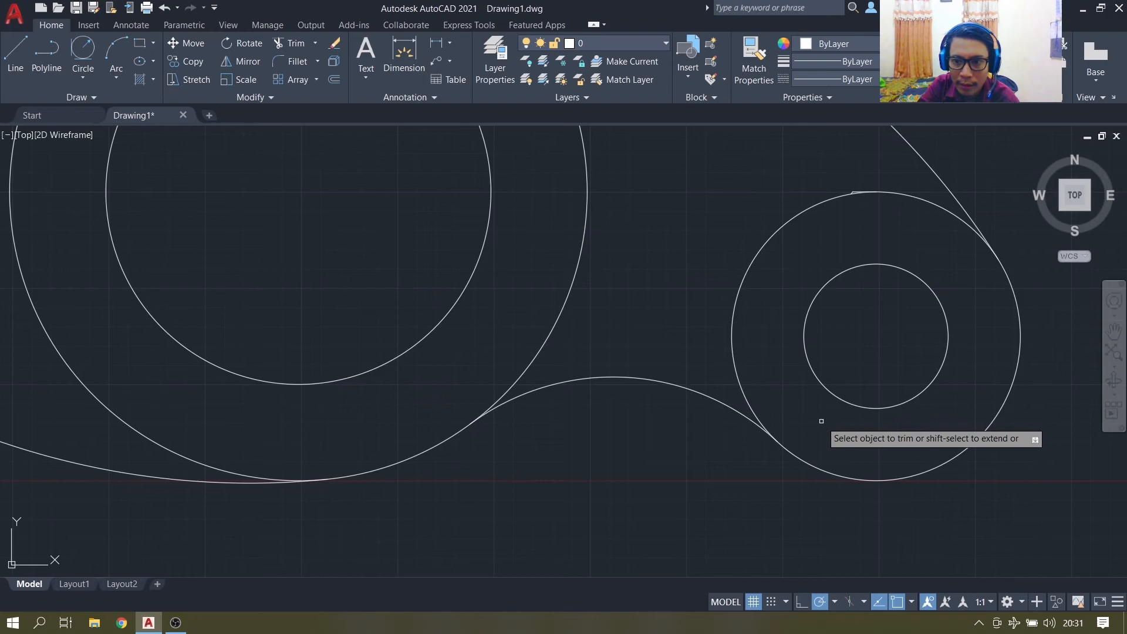
pyautogui.scroll(2, 856, 196)
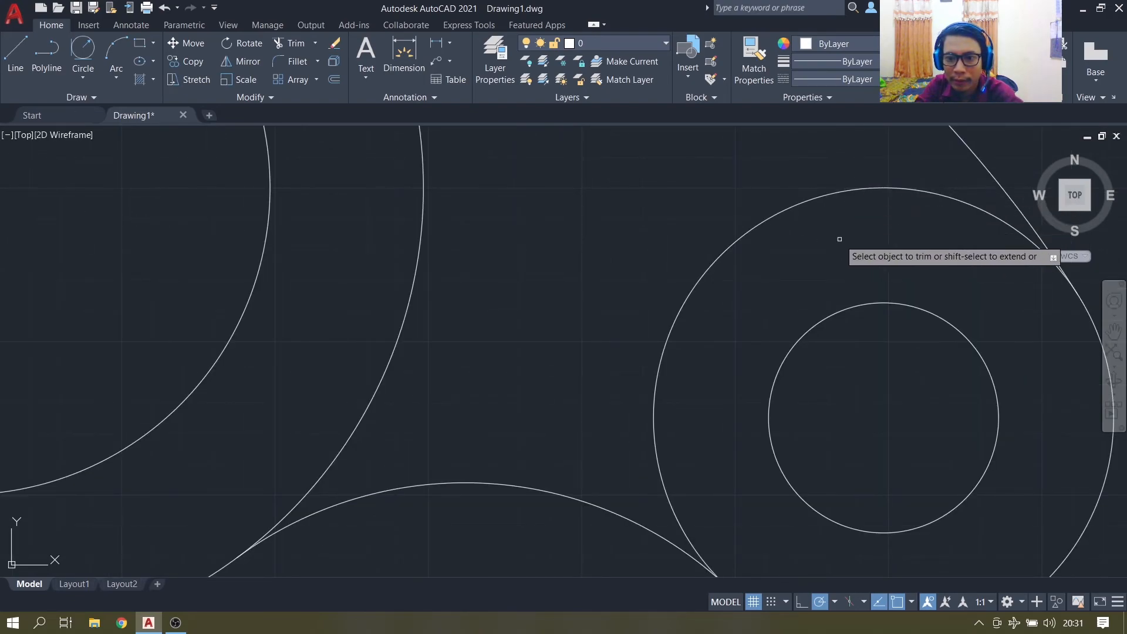
pyautogui.scroll(5, 825, 265)
pyautogui.scroll(-10, 824, 265)
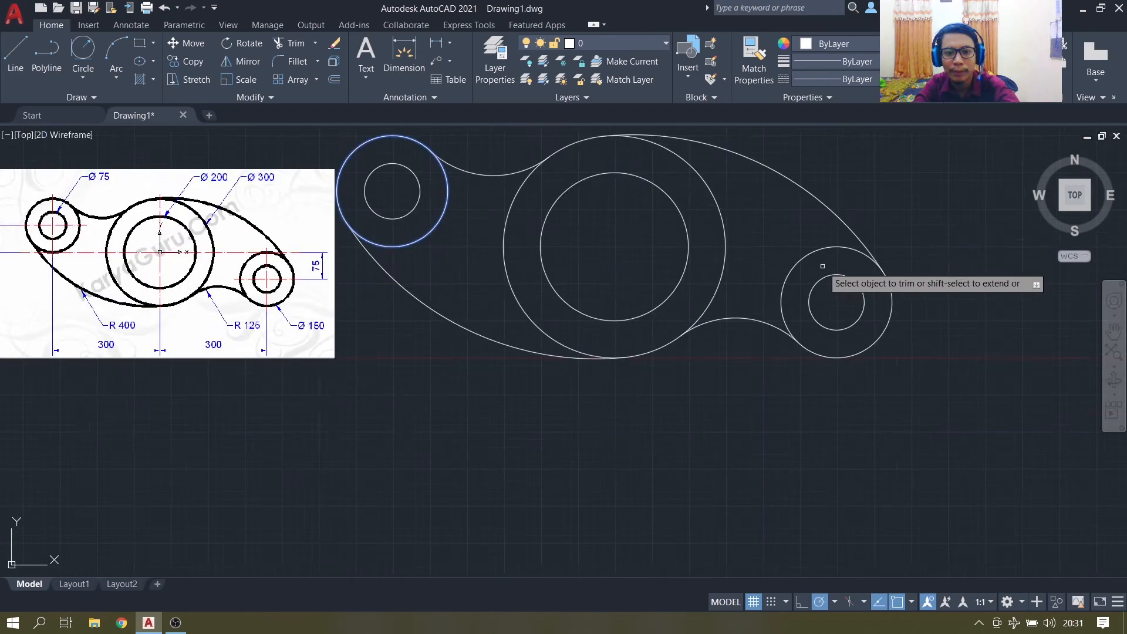
pyautogui.moveTo(742, 368); pyautogui.dragTo(783, 433, button='middle')
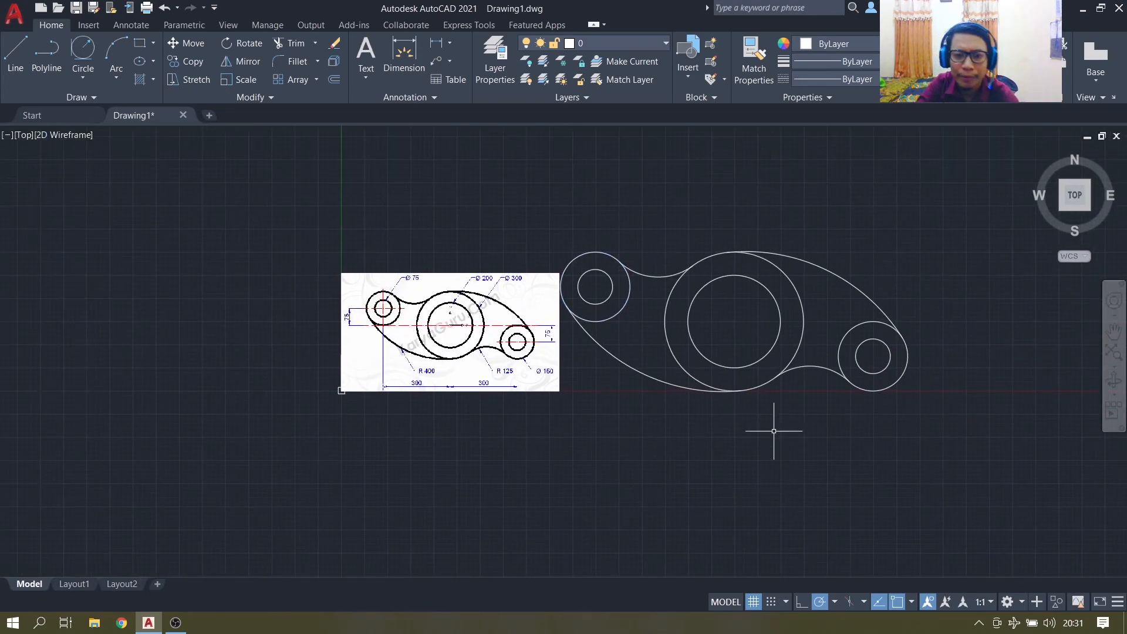
pyautogui.scroll(2, 550, 396)
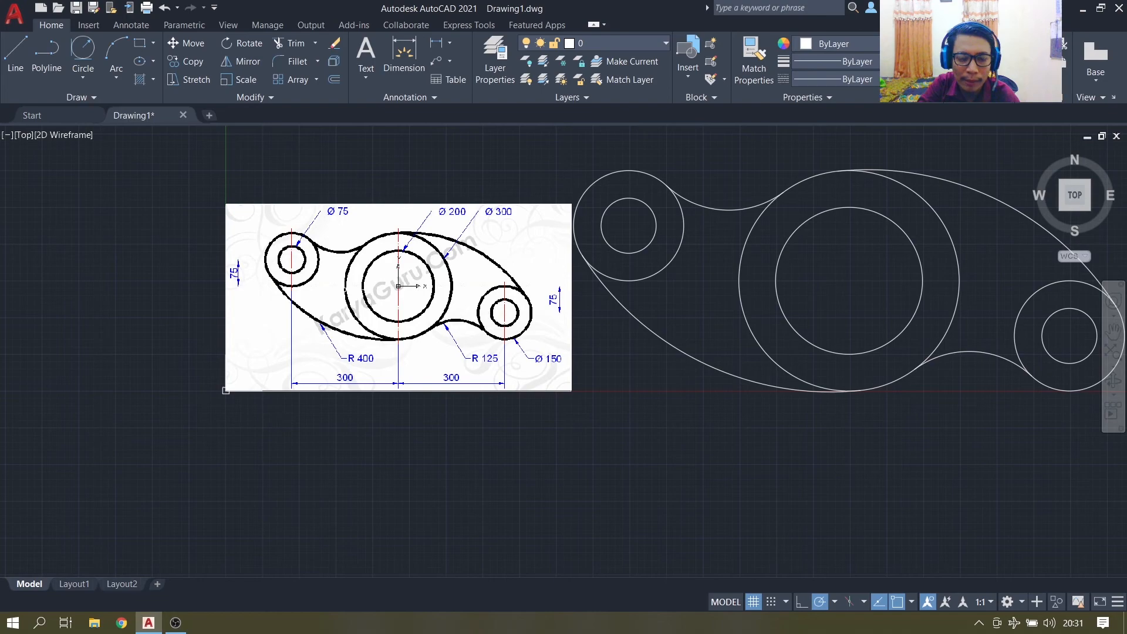
pyautogui.moveTo(628, 345); pyautogui.dragTo(539, 392, button='middle')
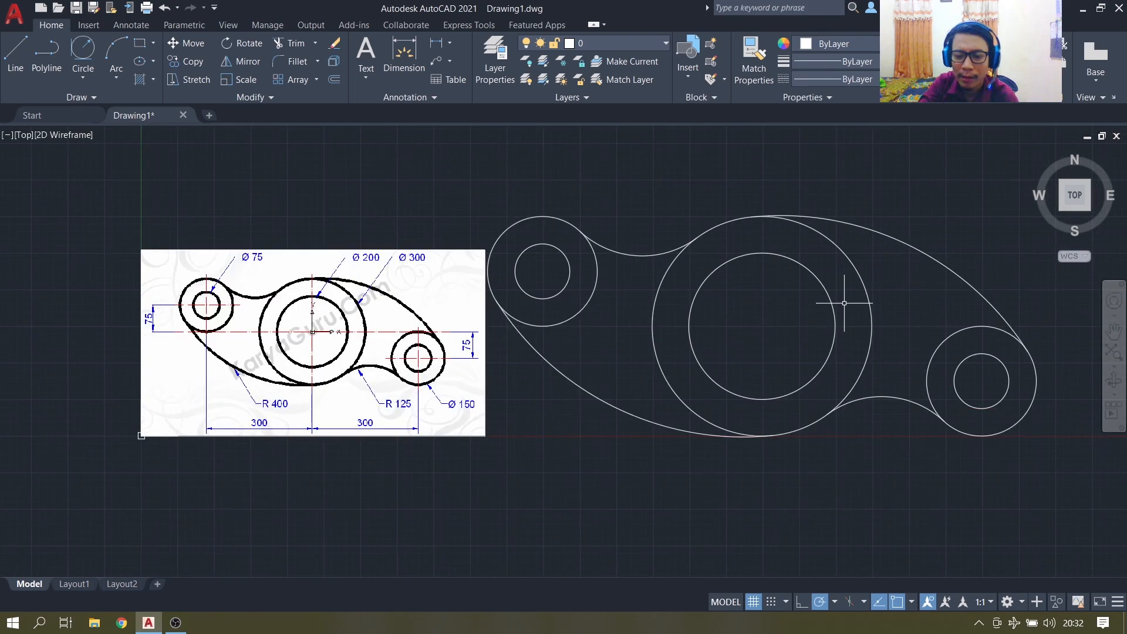
pyautogui.scroll(2, 844, 303)
pyautogui.moveTo(844, 303); pyautogui.dragTo(639, 337, button='middle')
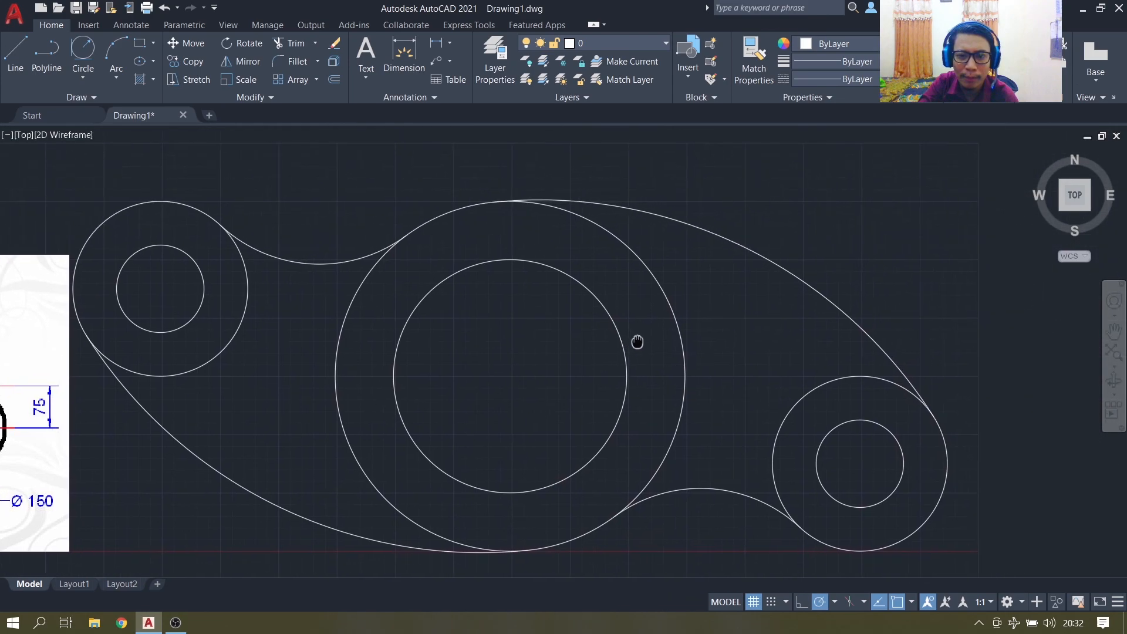